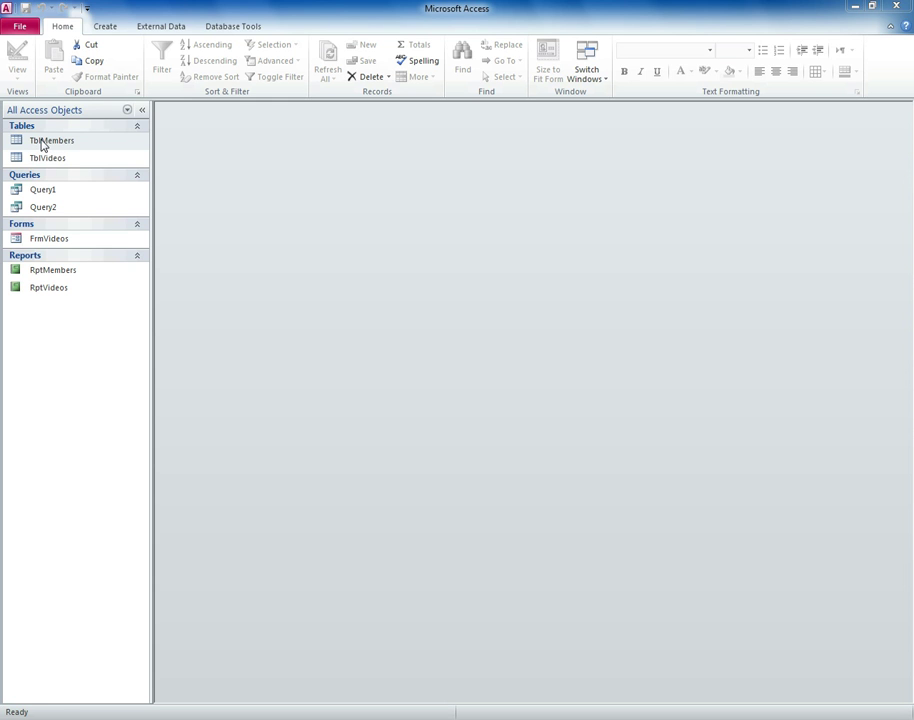
# Open the TblMembers table and maximise its datasheet window to fill the workspace
pyautogui.doubleClick(43, 146)
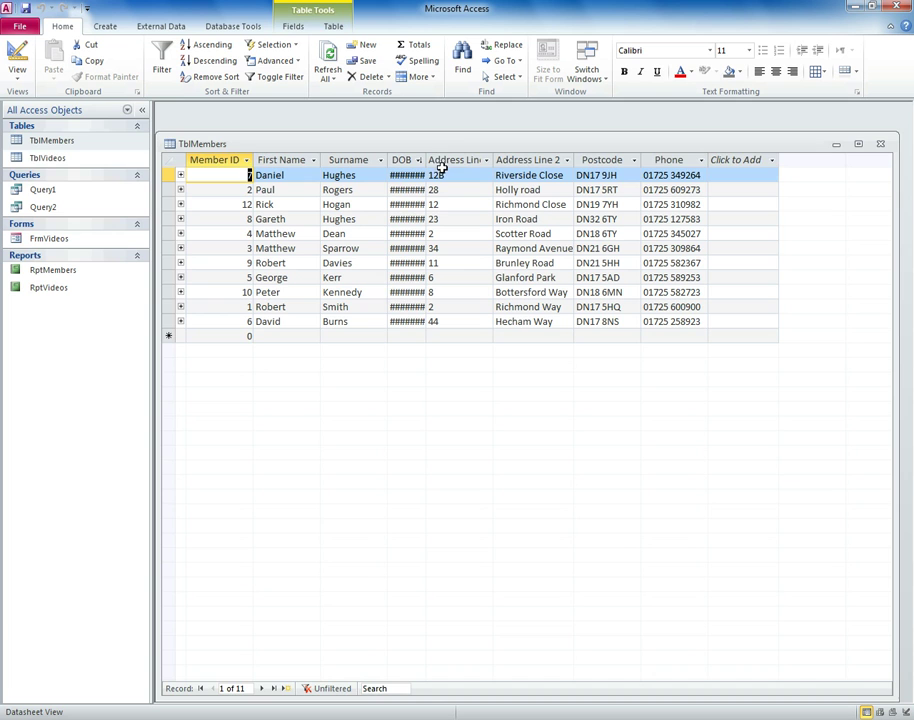
pyautogui.moveTo(432, 140); pyautogui.dragTo(434, 122)
pyautogui.doubleClick(434, 122)
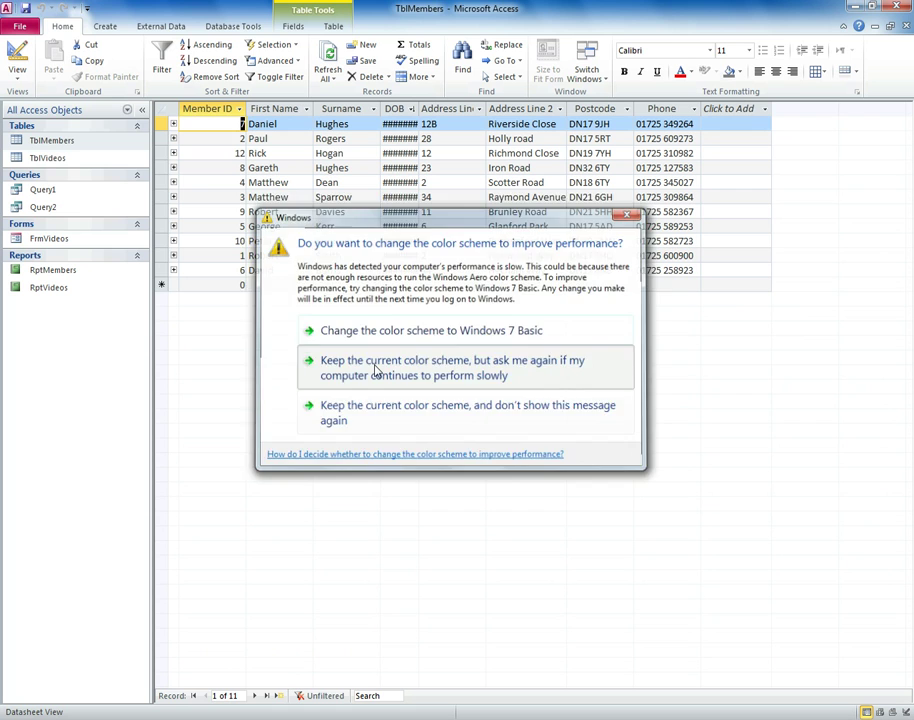
pyautogui.click(376, 371)
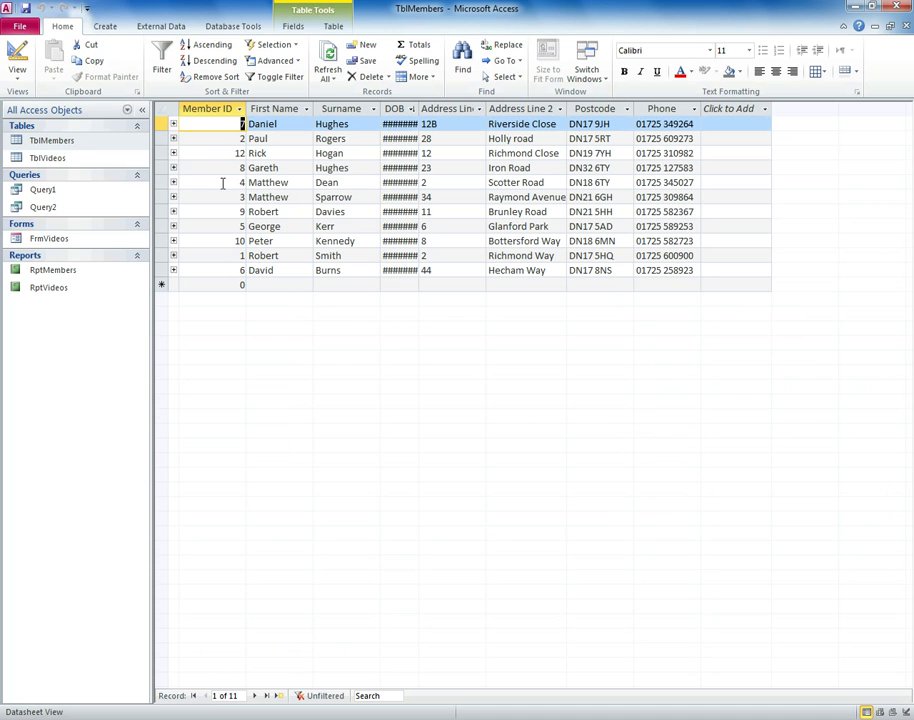
pyautogui.click(162, 156)
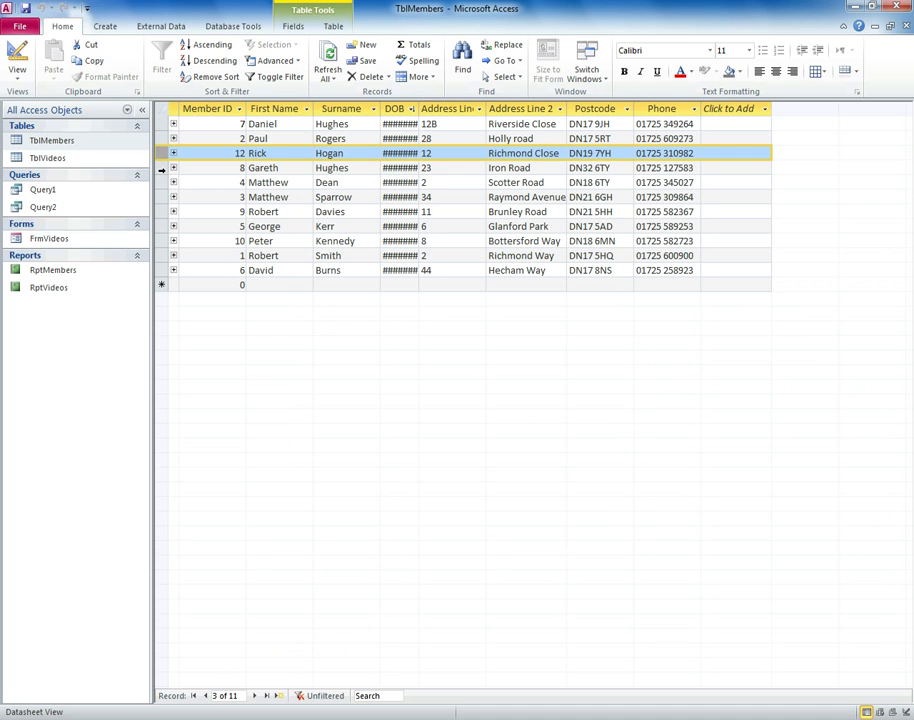
pyautogui.click(162, 168)
pyautogui.click(162, 182)
pyautogui.click(159, 198)
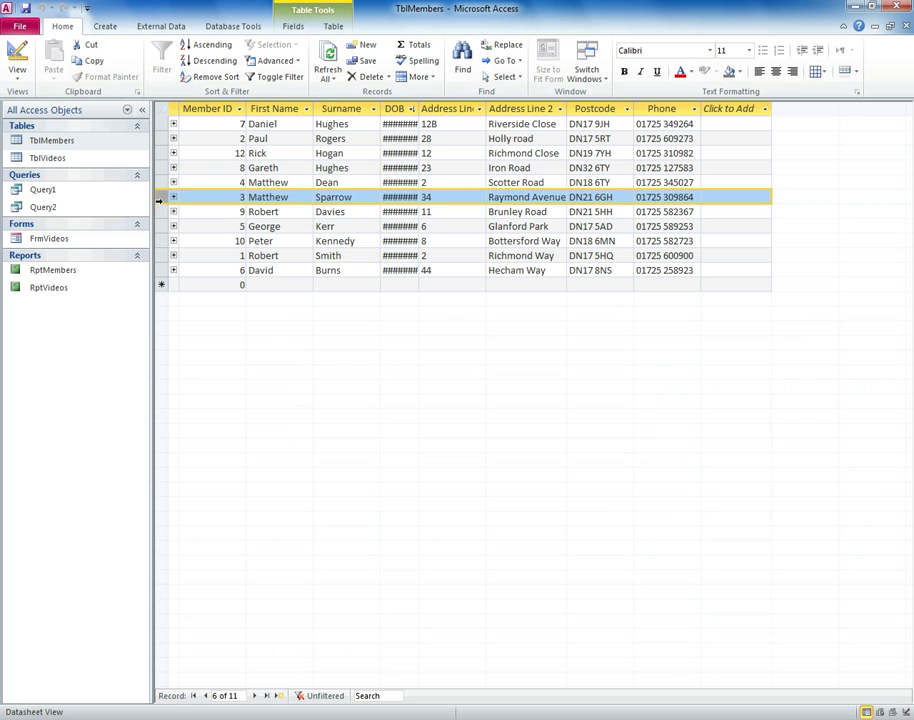
pyautogui.click(159, 212)
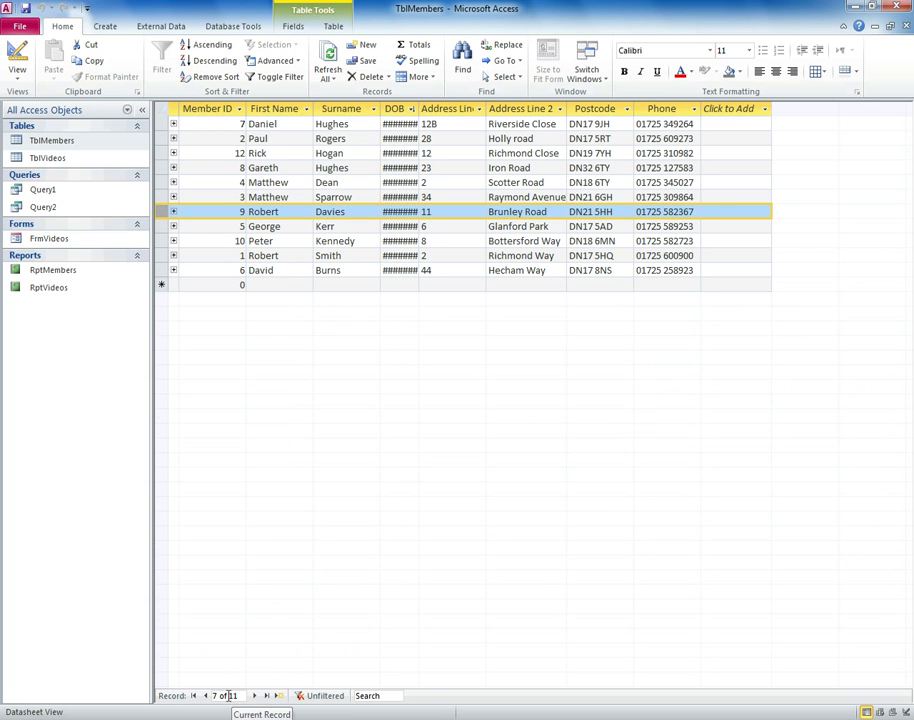
pyautogui.click(160, 255)
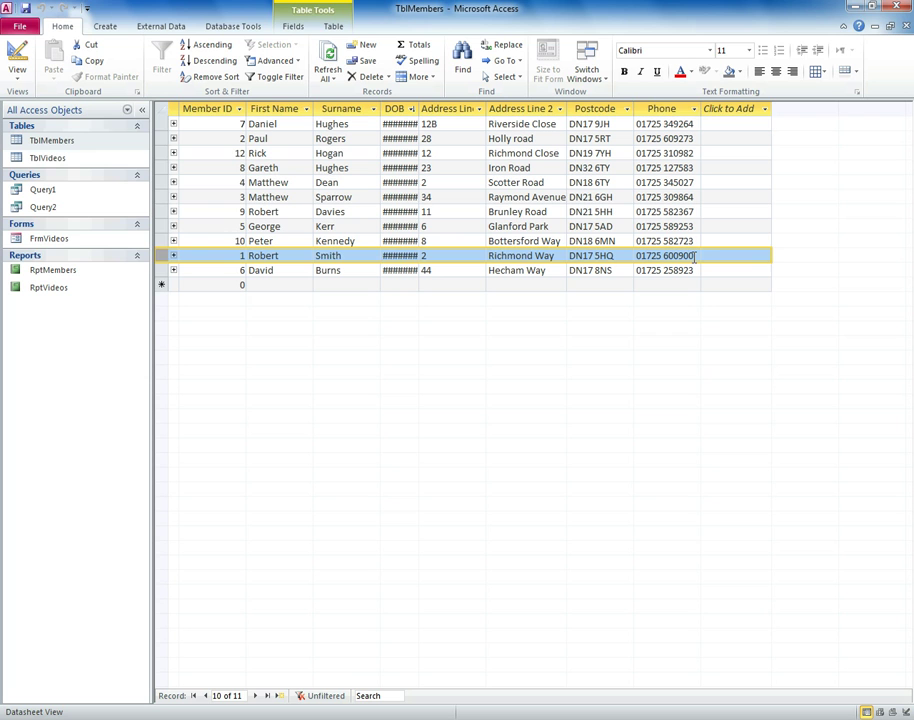
pyautogui.click(206, 107)
pyautogui.click(262, 108)
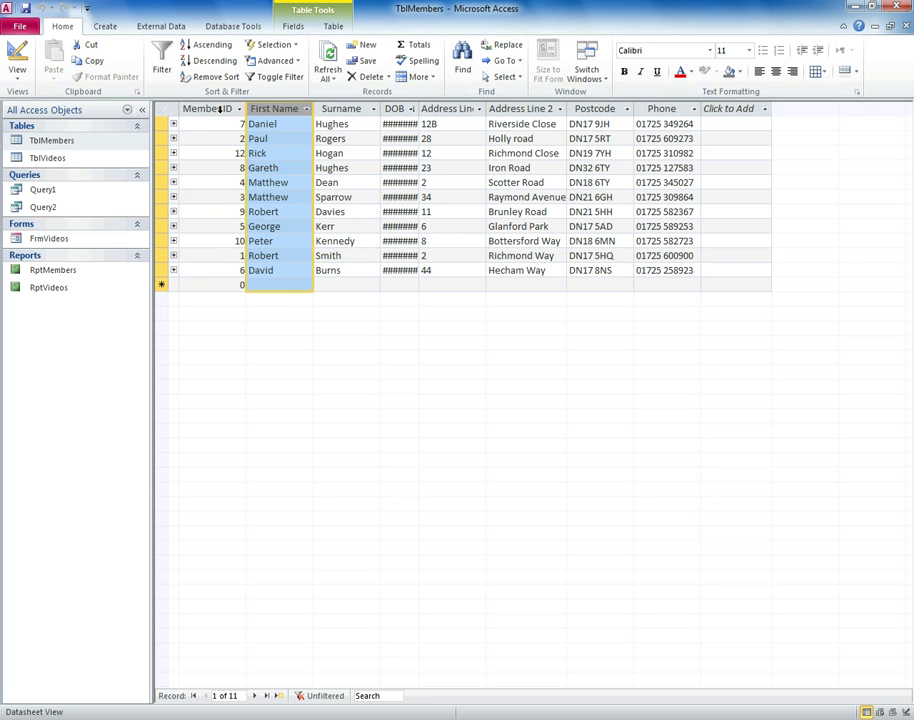
pyautogui.click(400, 108)
pyautogui.click(447, 108)
pyautogui.click(518, 107)
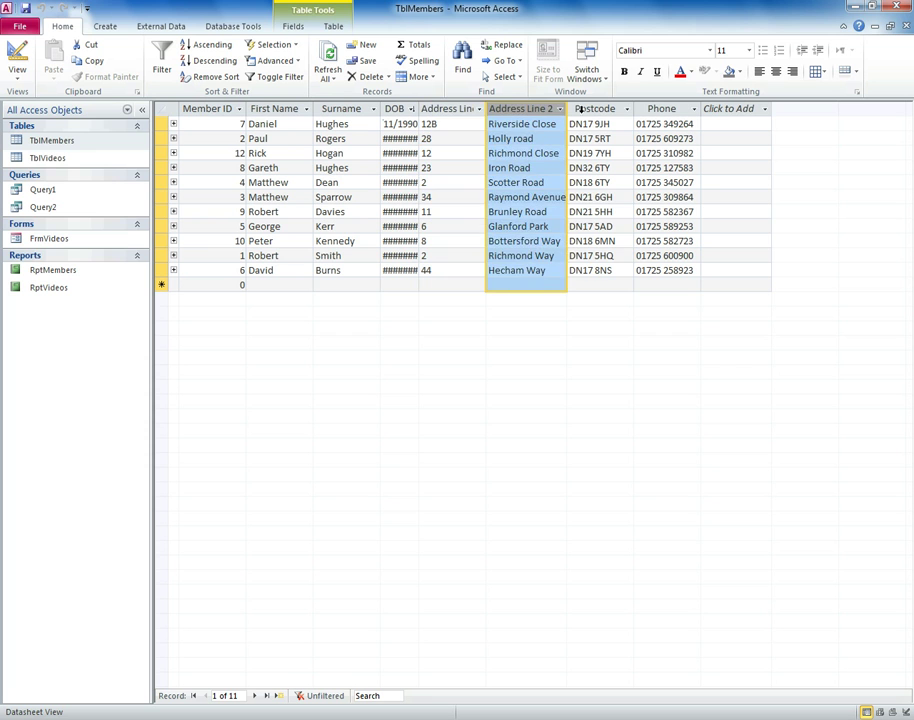
pyautogui.click(594, 109)
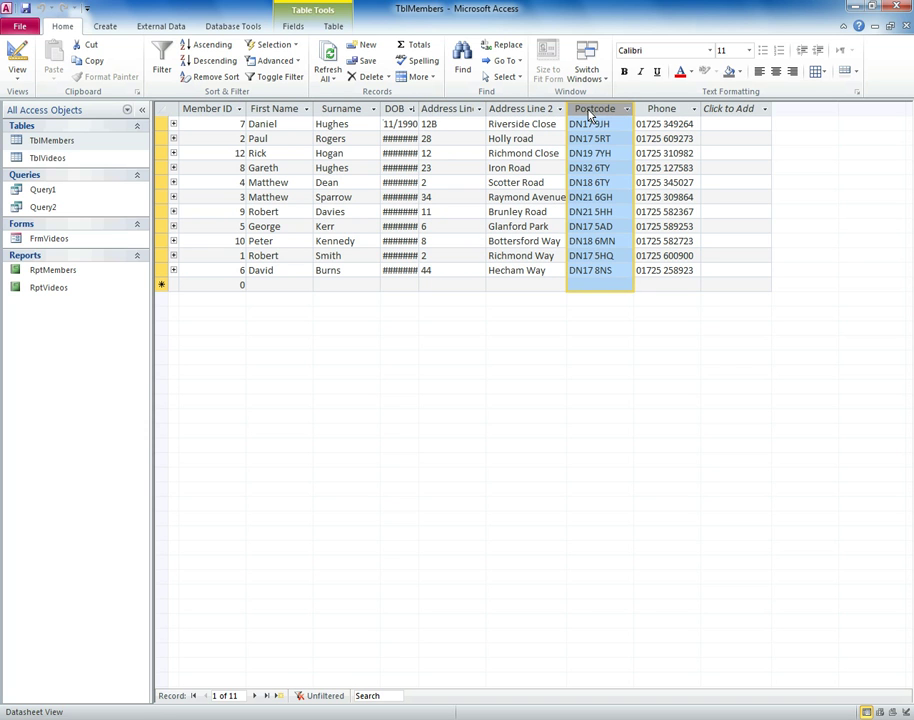
pyautogui.click(338, 109)
pyautogui.click(218, 108)
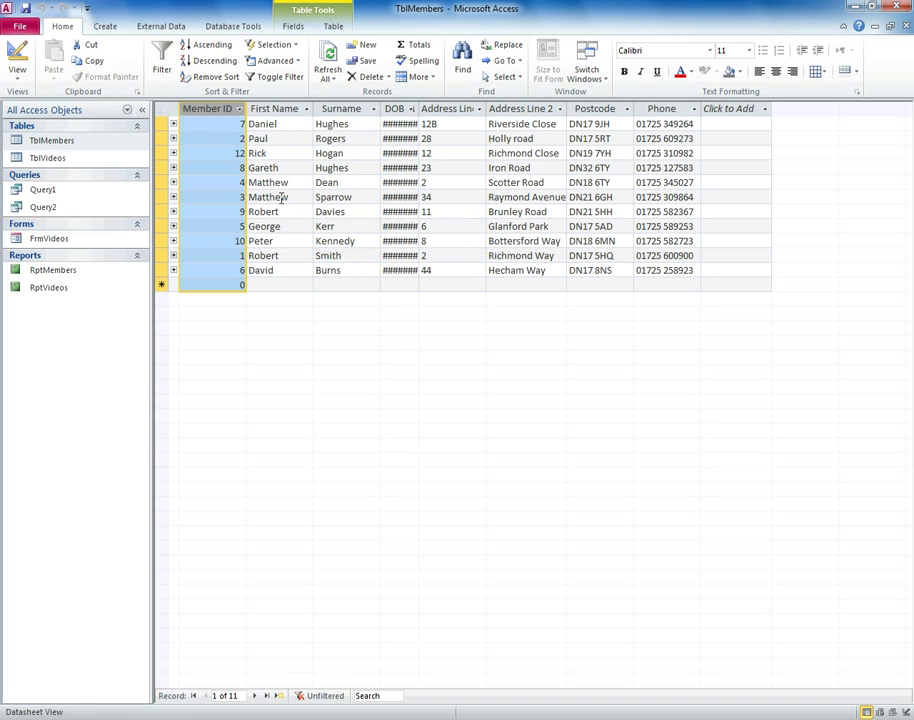
pyautogui.click(160, 138)
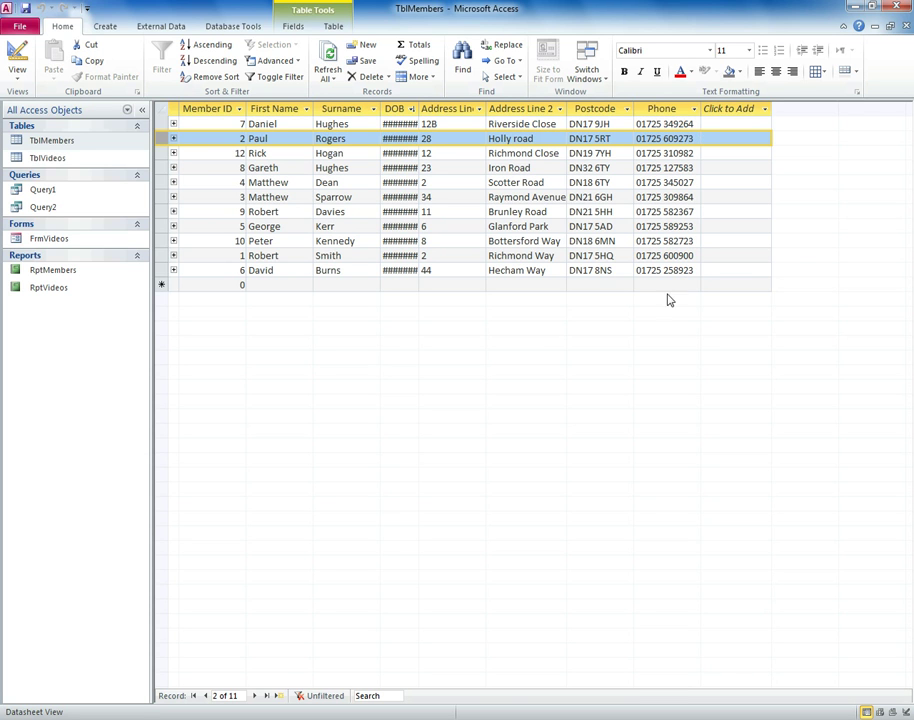
pyautogui.press('Up')
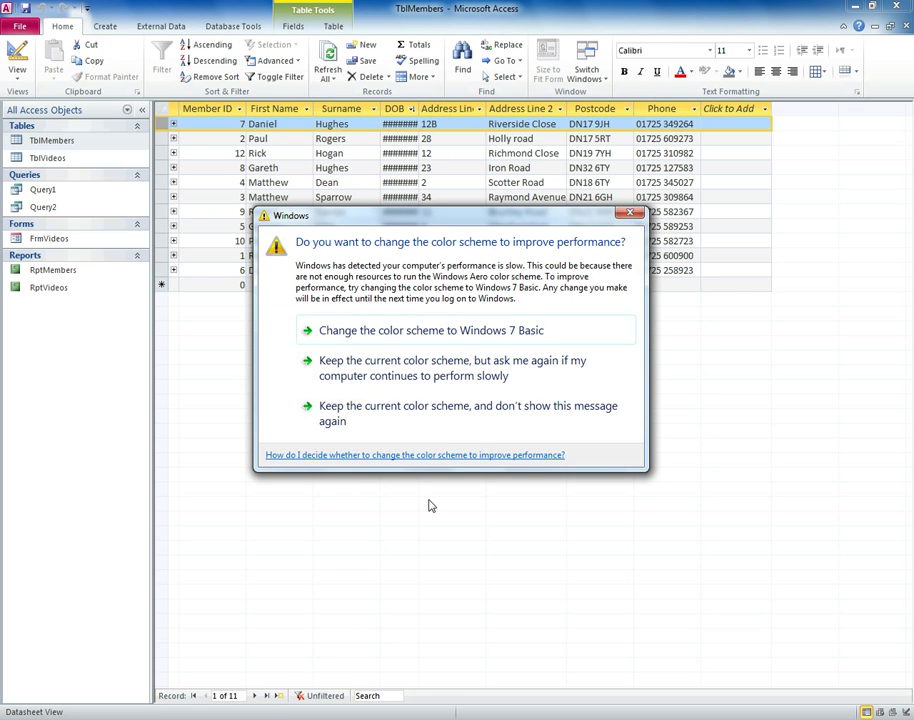
pyautogui.click(424, 373)
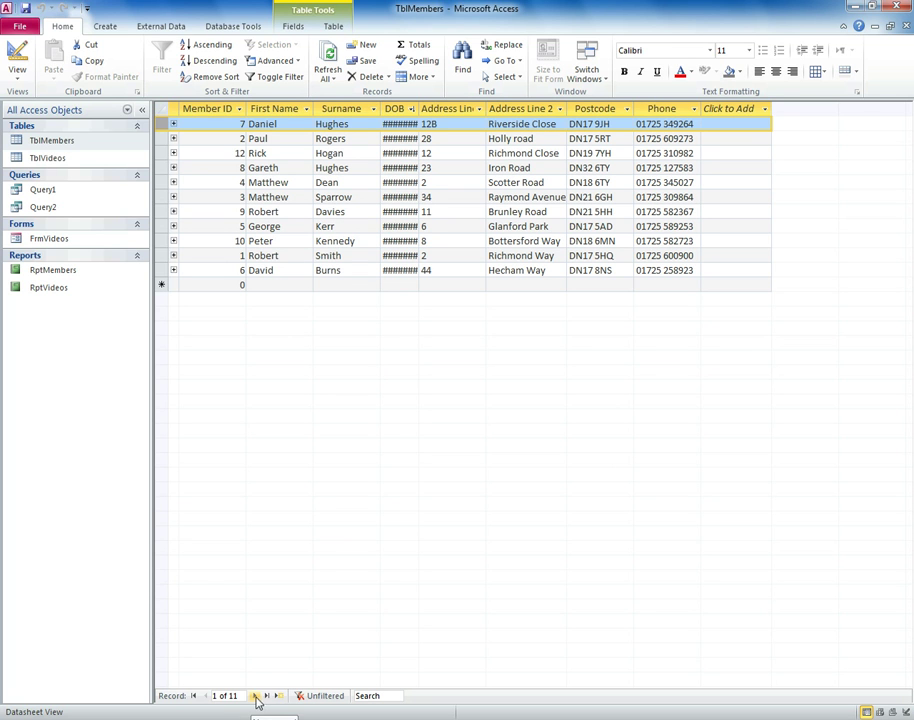
pyautogui.click(256, 697)
pyautogui.click(256, 697)
pyautogui.click(256, 697)
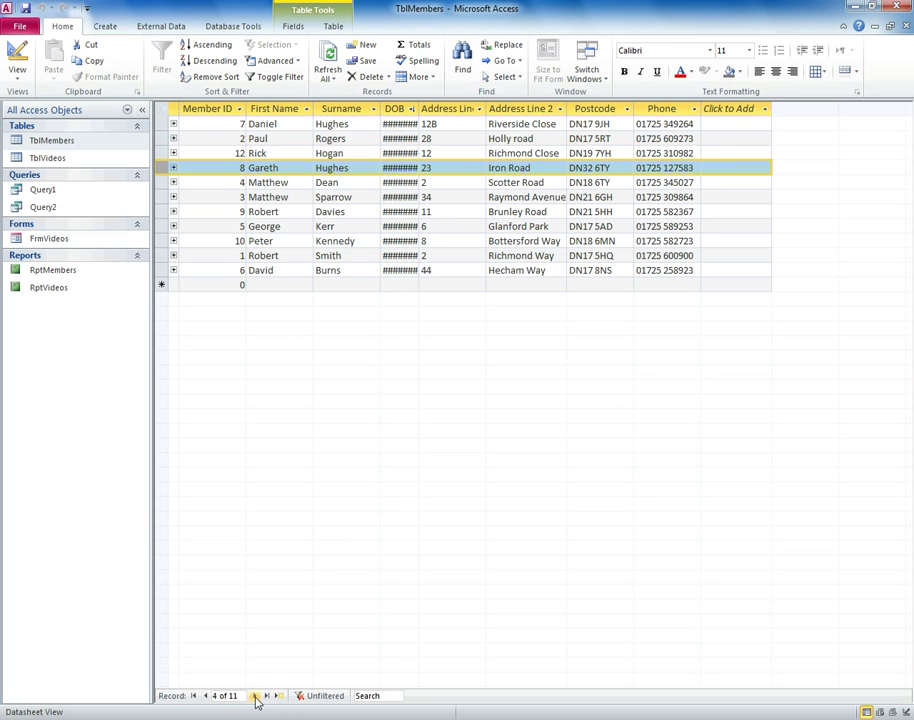
pyautogui.click(256, 697)
pyautogui.click(256, 697)
pyautogui.click(256, 697)
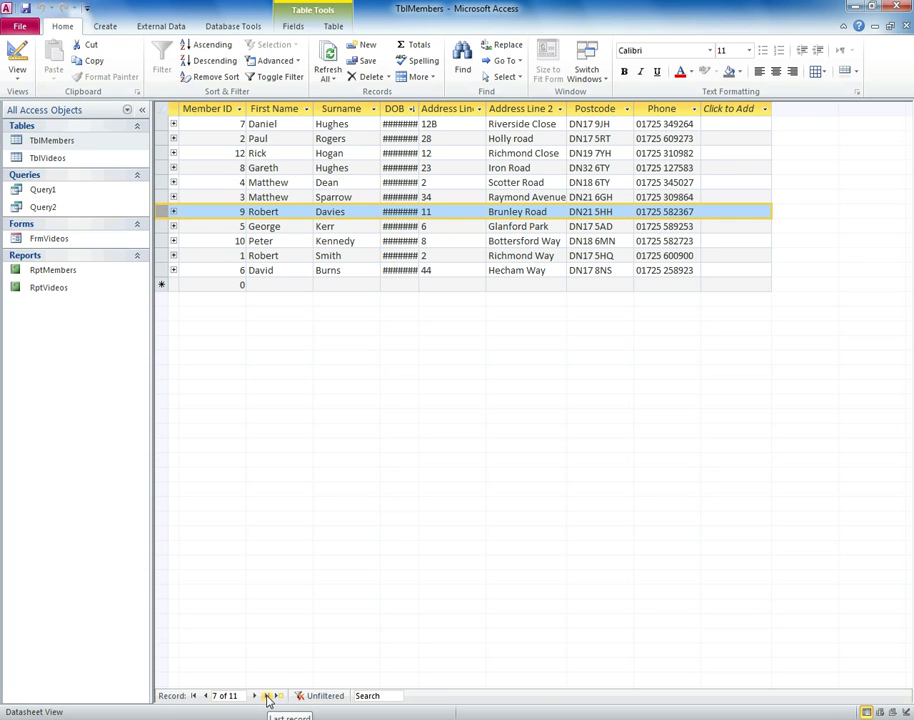
pyautogui.click(267, 697)
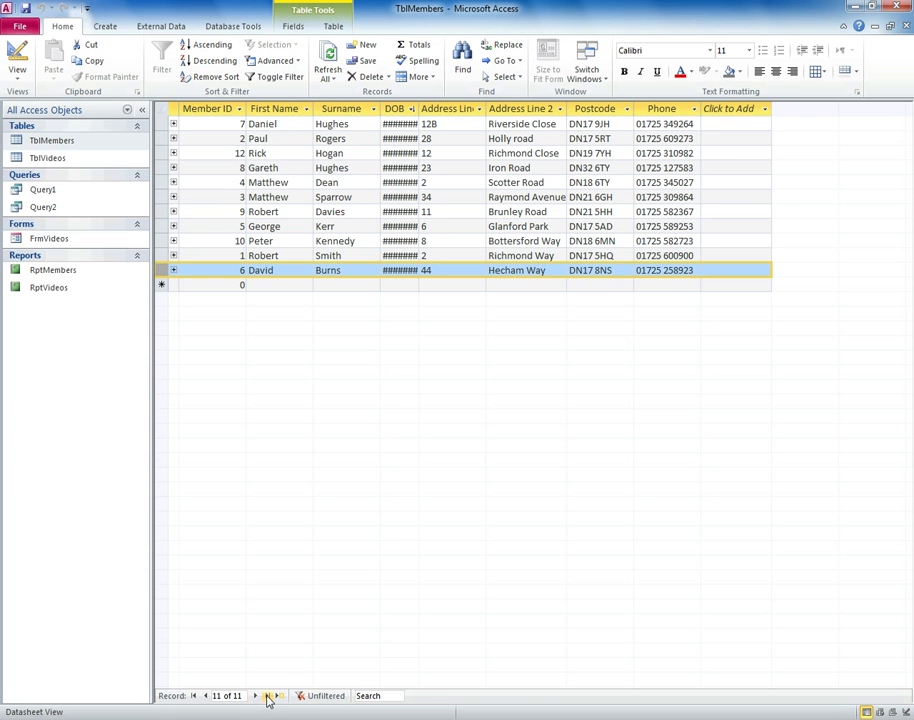
pyautogui.click(195, 697)
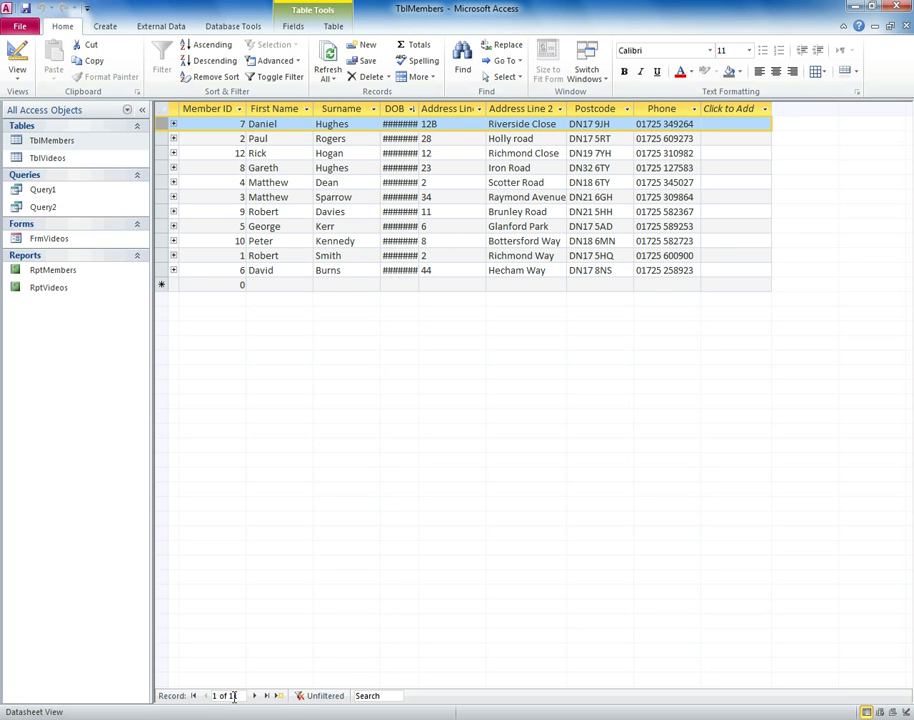
pyautogui.click(226, 697)
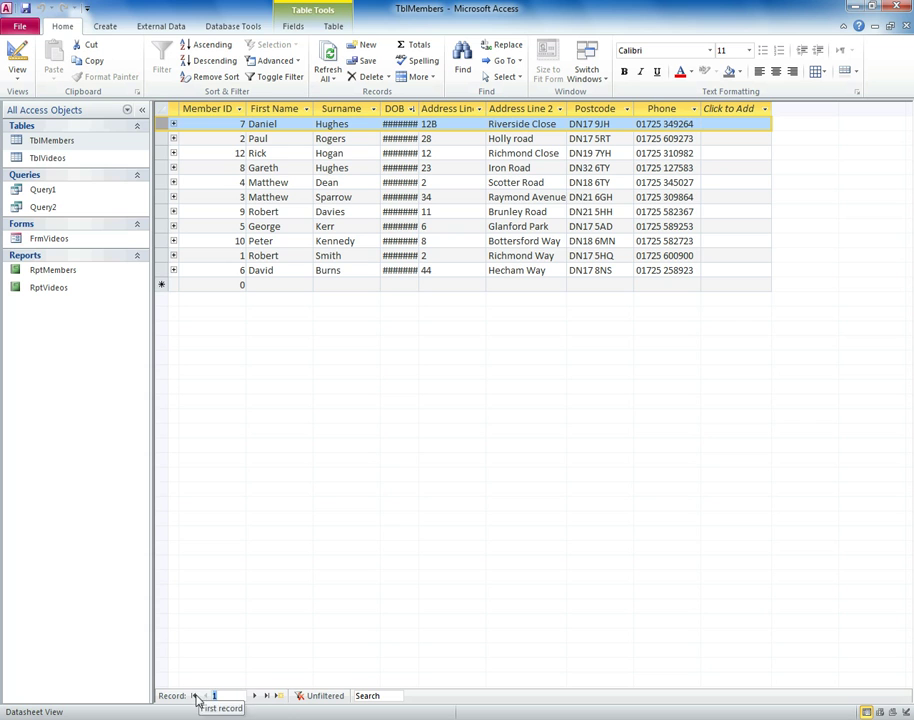
pyautogui.write('5')
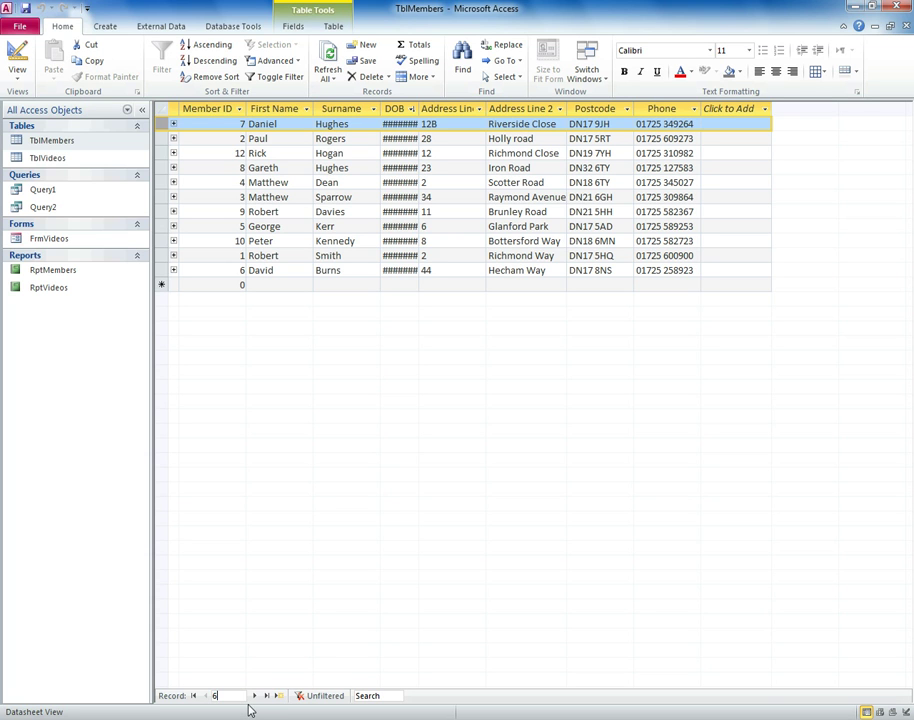
pyautogui.click(254, 696)
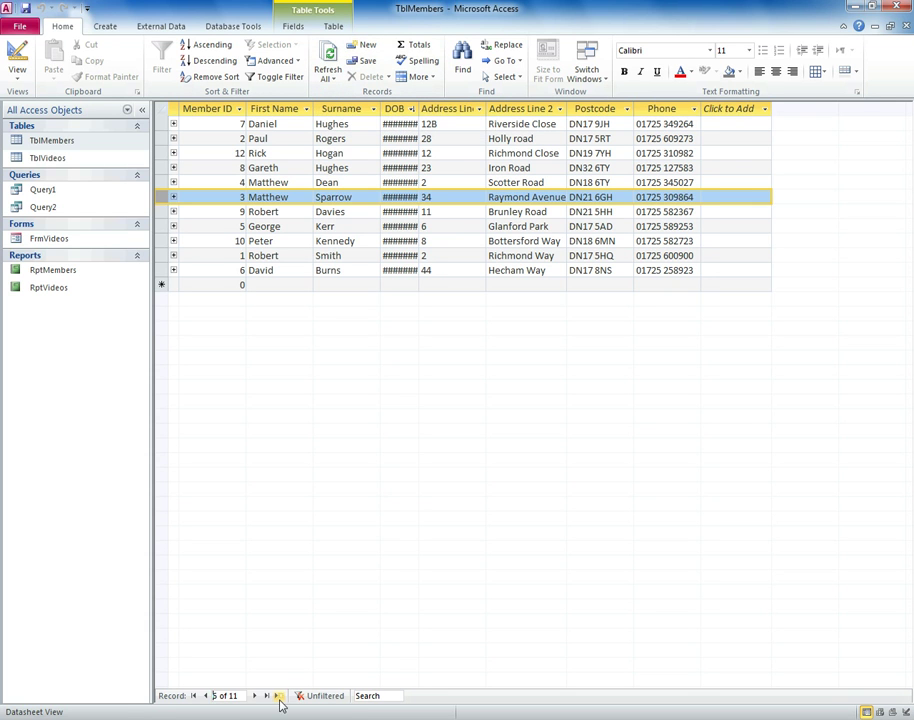
# Make the blank new record (12 of 12) current, with the cursor in its First Name cell
pyautogui.click(363, 47)
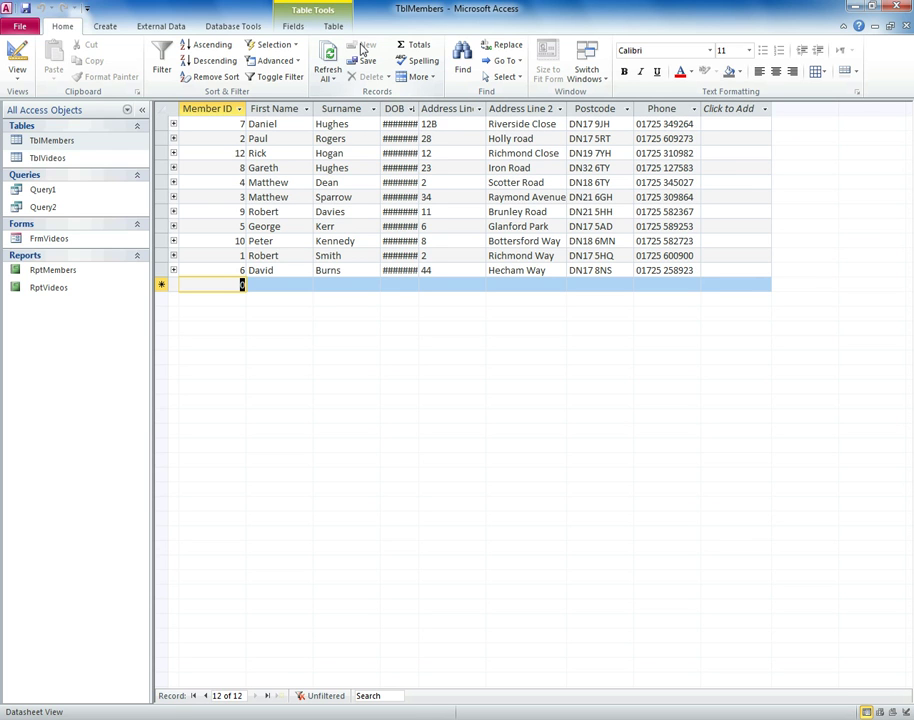
pyautogui.click(221, 695)
pyautogui.click(278, 288)
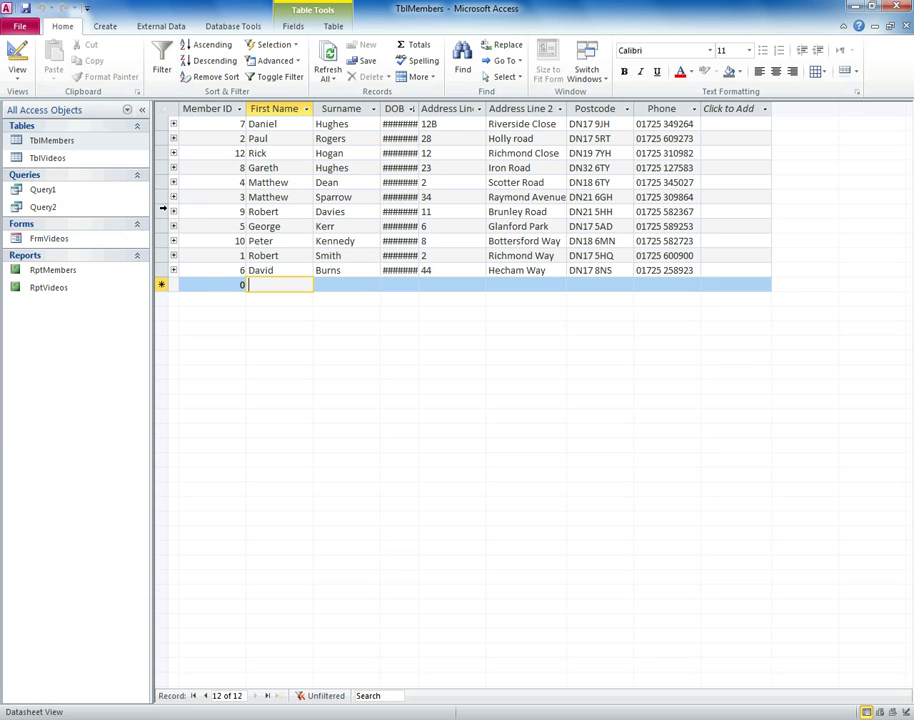
pyautogui.click(163, 211)
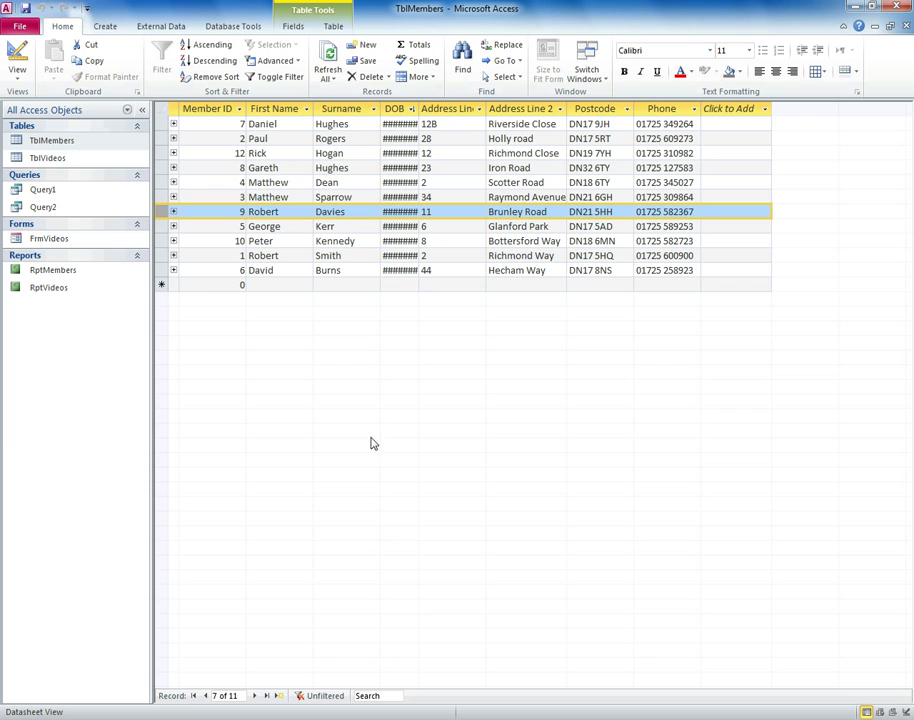
pyautogui.click(433, 78)
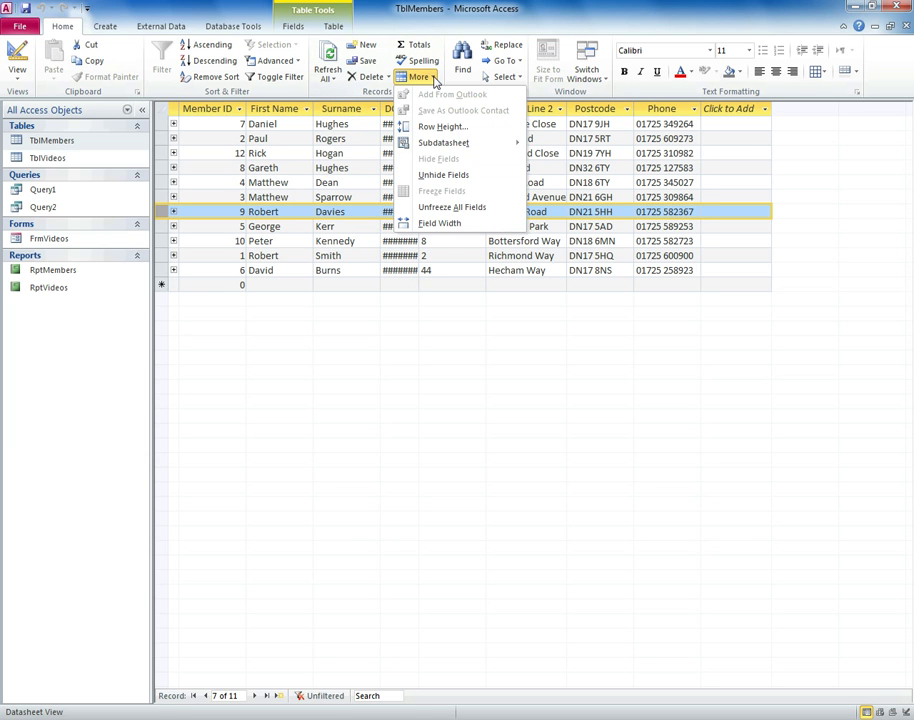
pyautogui.click(433, 78)
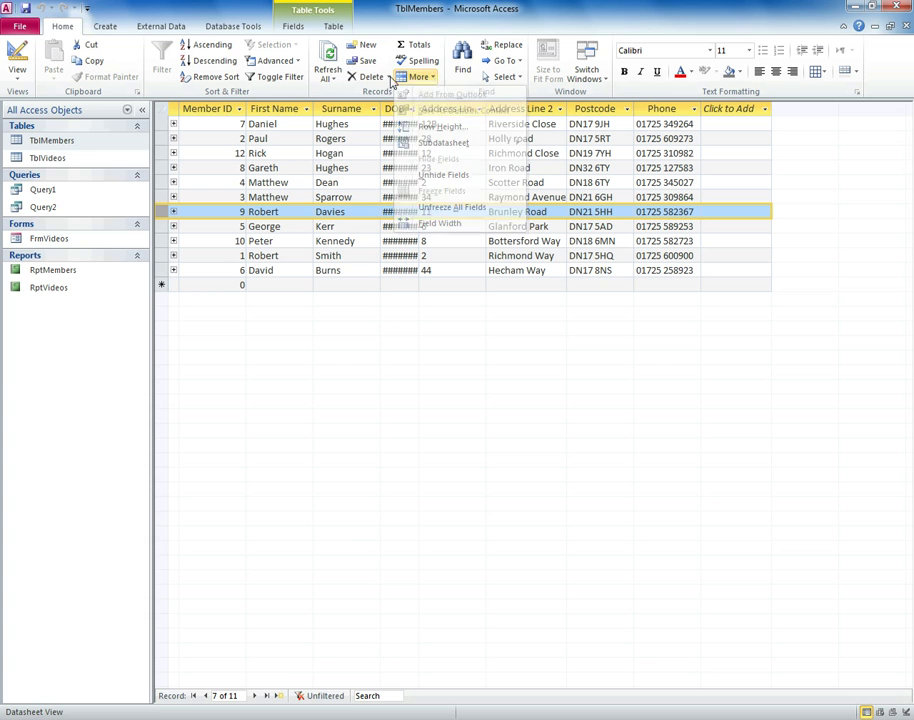
pyautogui.click(389, 78)
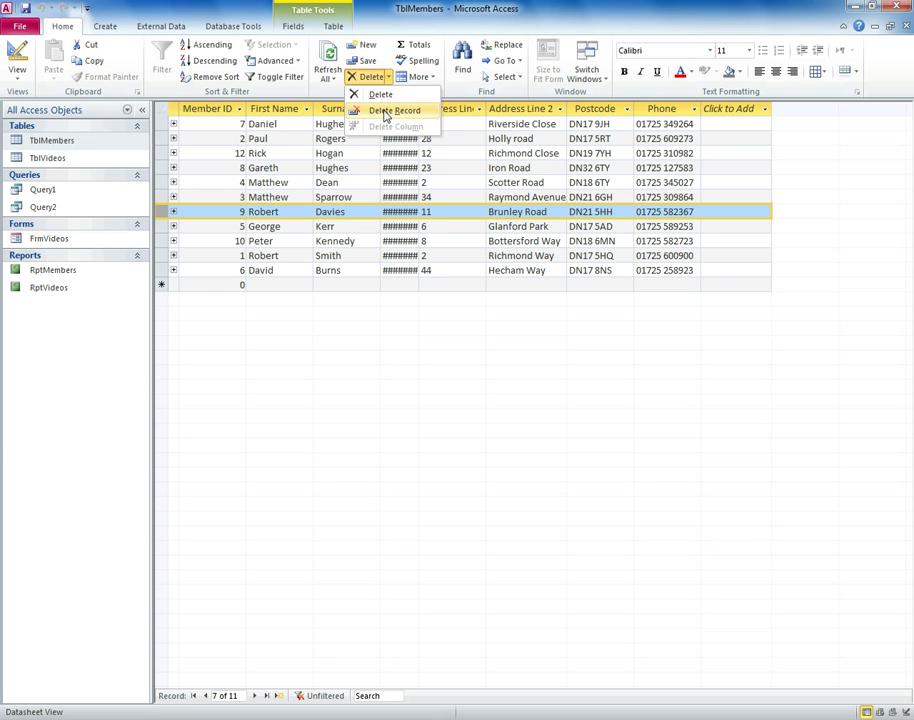
pyautogui.click(390, 80)
pyautogui.click(390, 82)
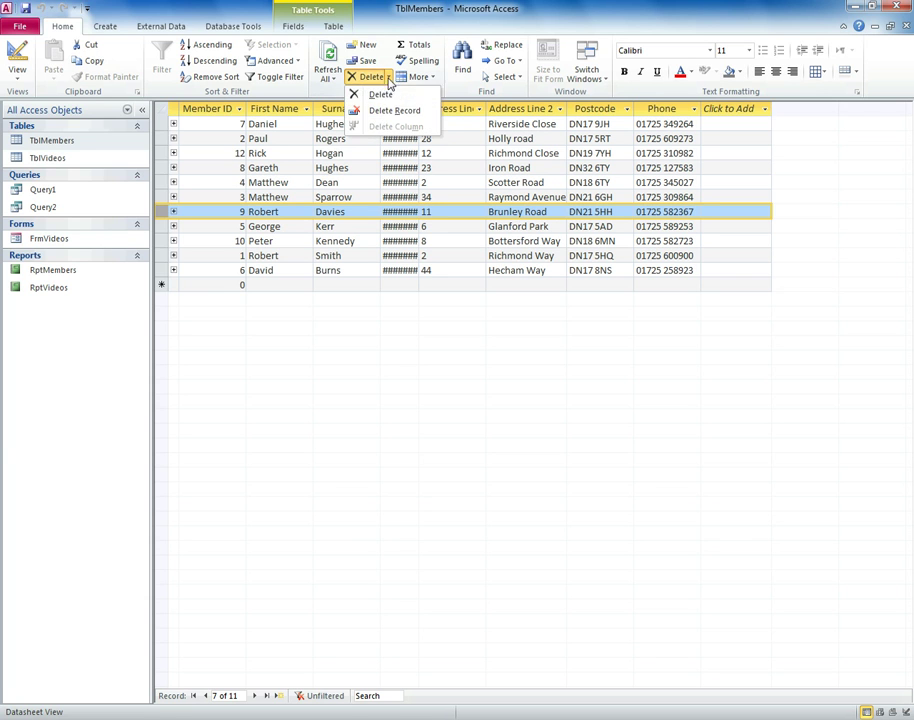
pyautogui.click(375, 110)
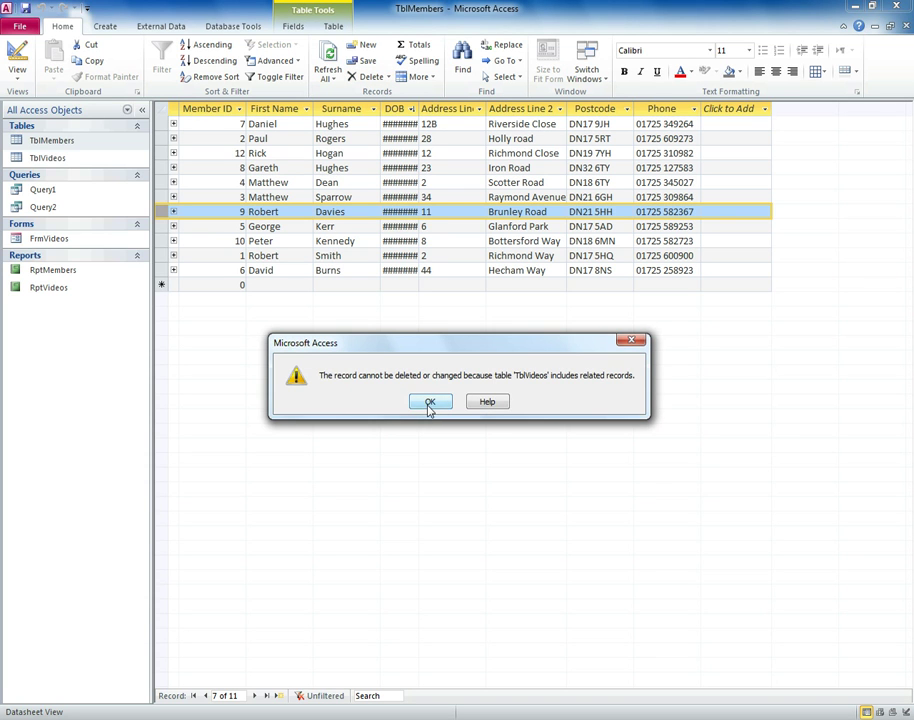
pyautogui.click(429, 402)
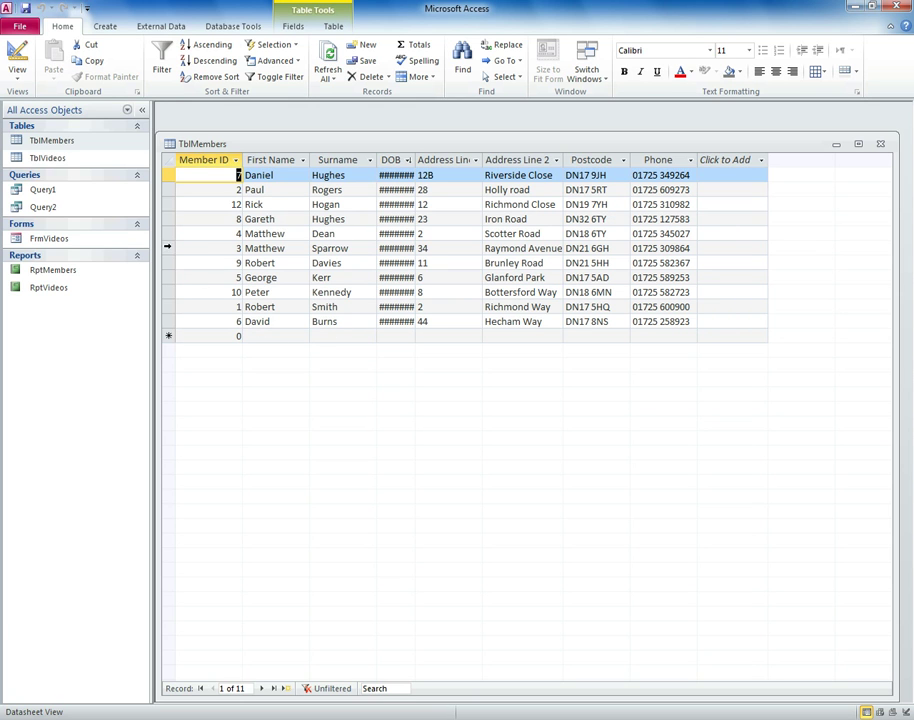
pyautogui.click(167, 263)
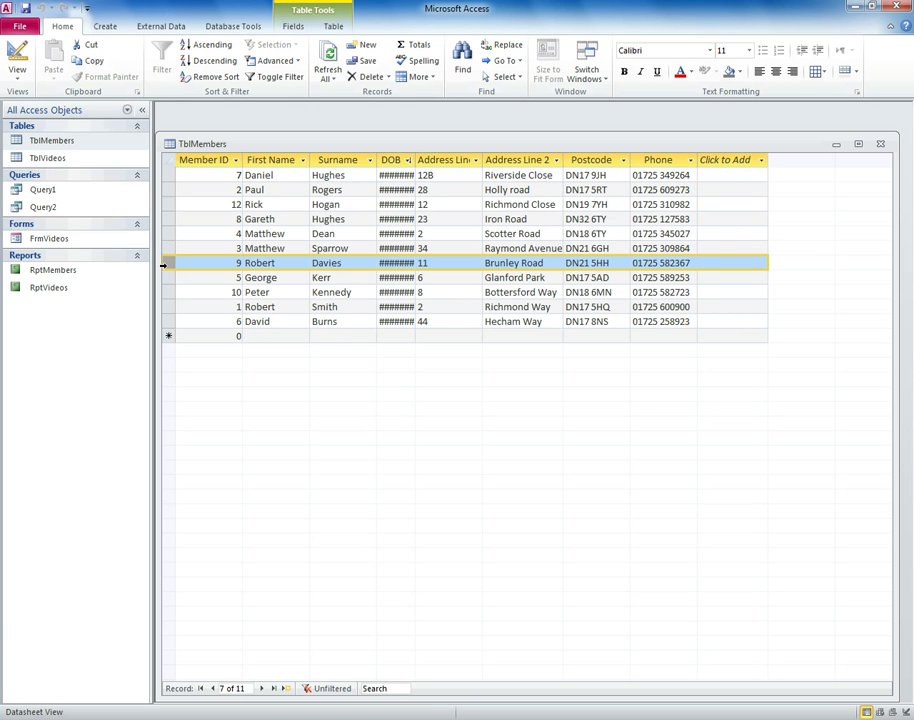
pyautogui.click(388, 78)
pyautogui.click(390, 114)
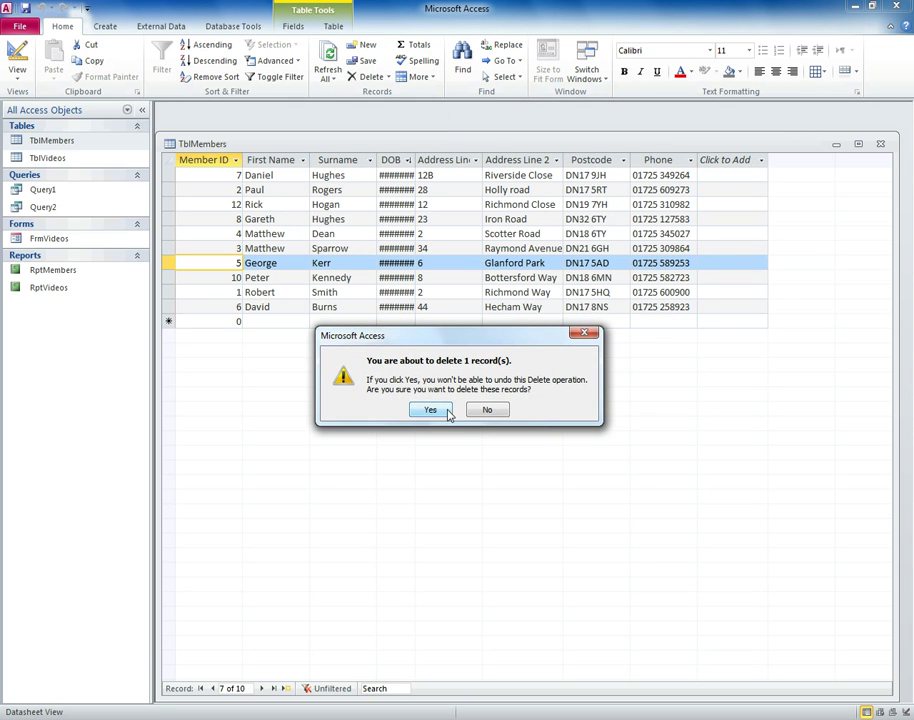
pyautogui.click(431, 411)
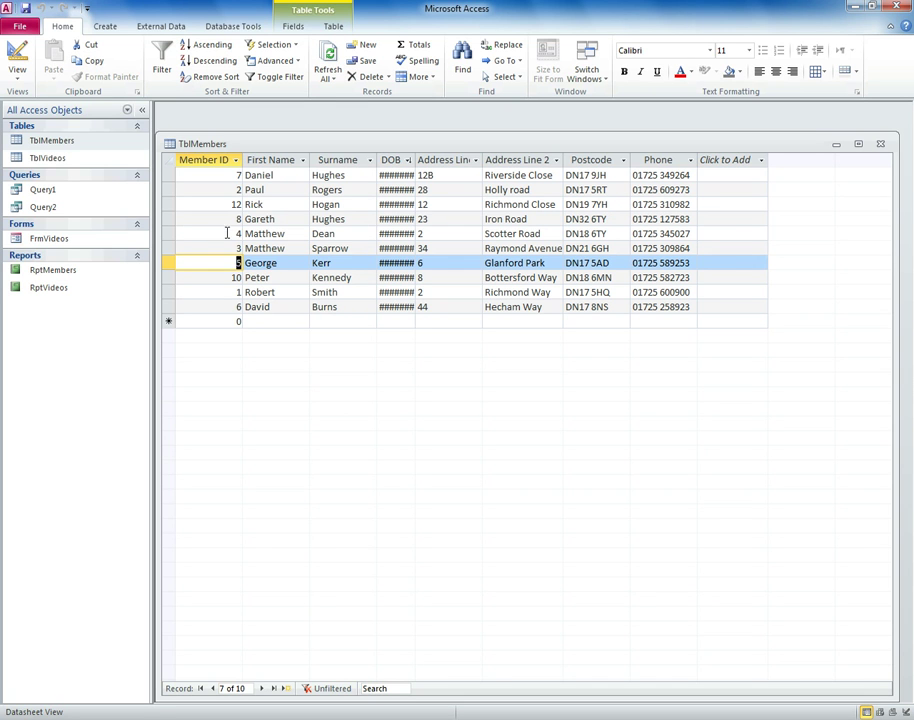
pyautogui.click(252, 175)
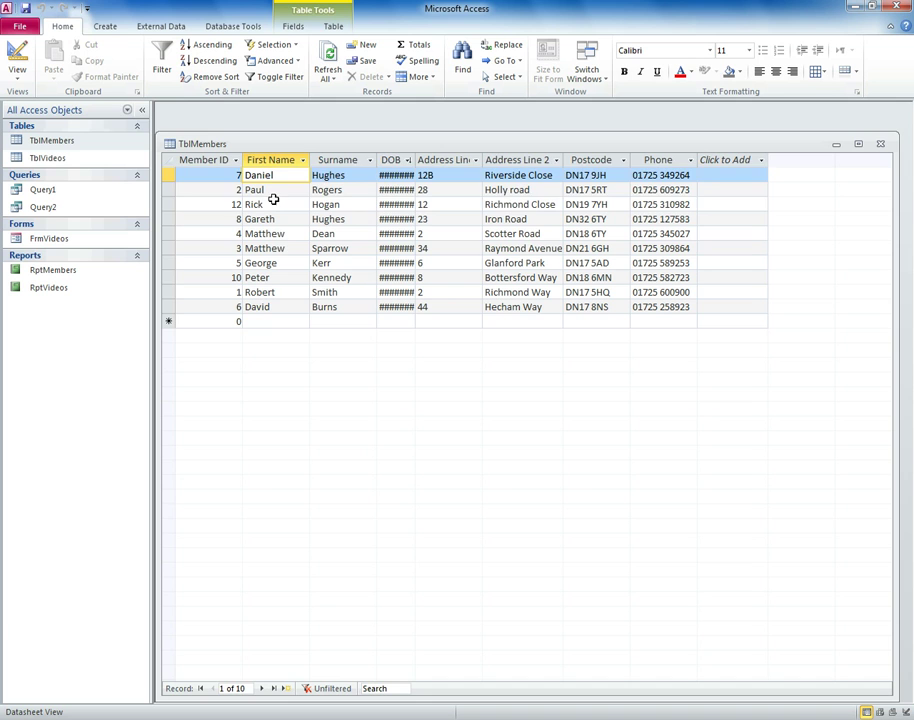
# Browse through the member records and return to Daniel's First Name cell
pyautogui.click(268, 204)
pyautogui.click(278, 248)
pyautogui.click(265, 306)
pyautogui.click(272, 233)
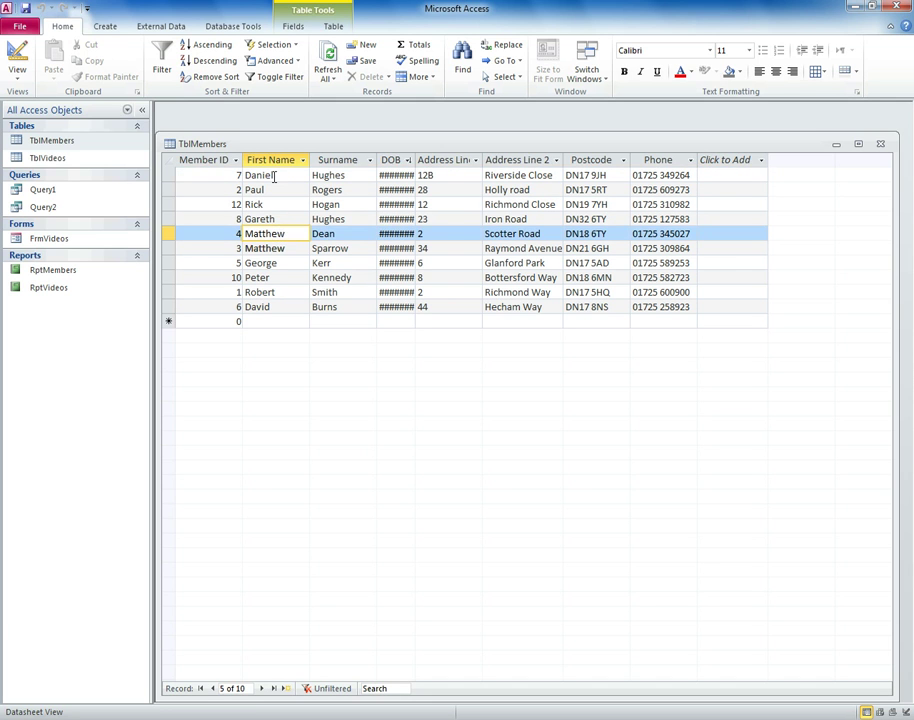
pyautogui.click(295, 175)
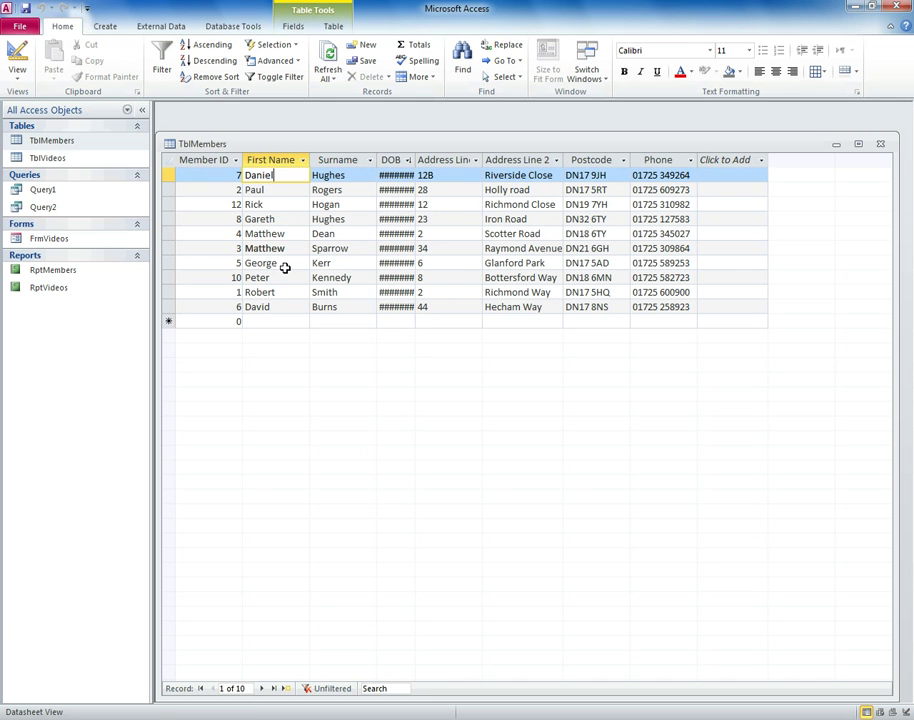
pyautogui.click(268, 219)
pyautogui.click(268, 292)
pyautogui.click(268, 233)
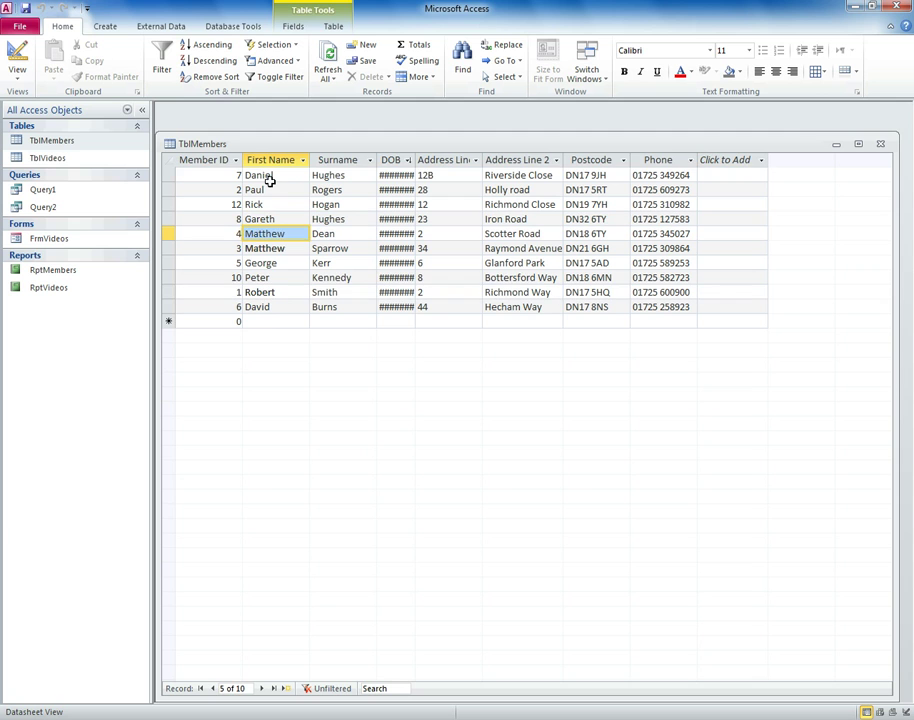
pyautogui.click(268, 177)
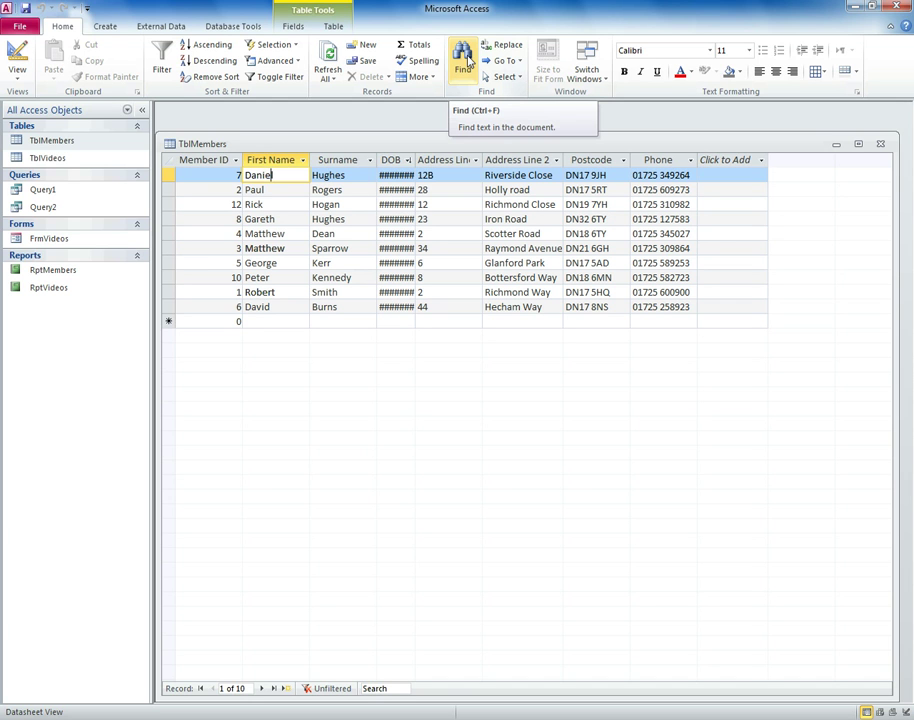
# Find Gareth in the First Name column, dismiss the not-found message, and close Find
pyautogui.click(465, 60)
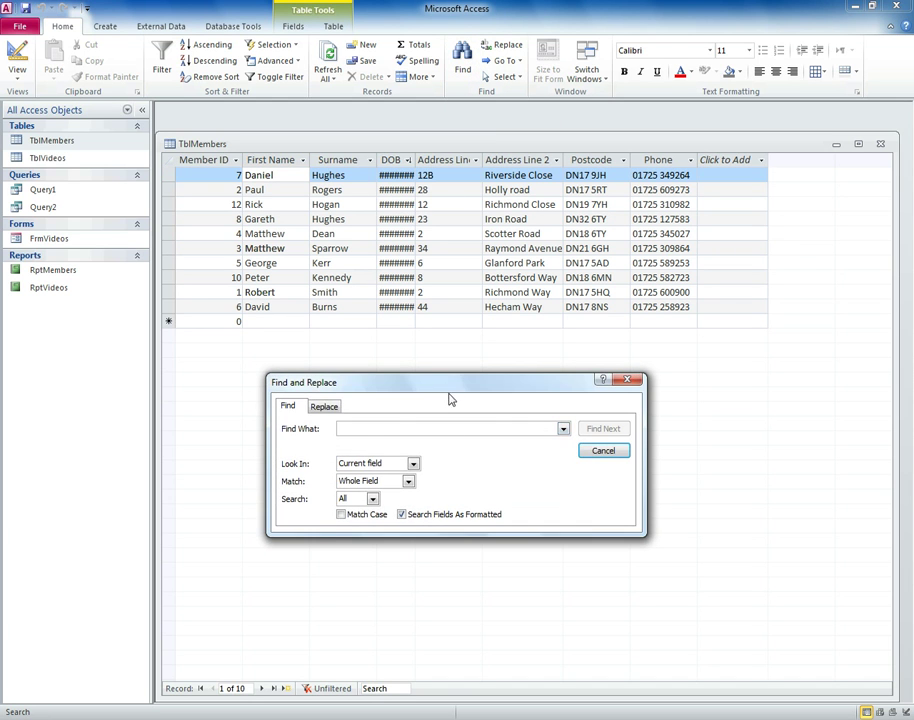
pyautogui.moveTo(497, 356); pyautogui.dragTo(589, 195)
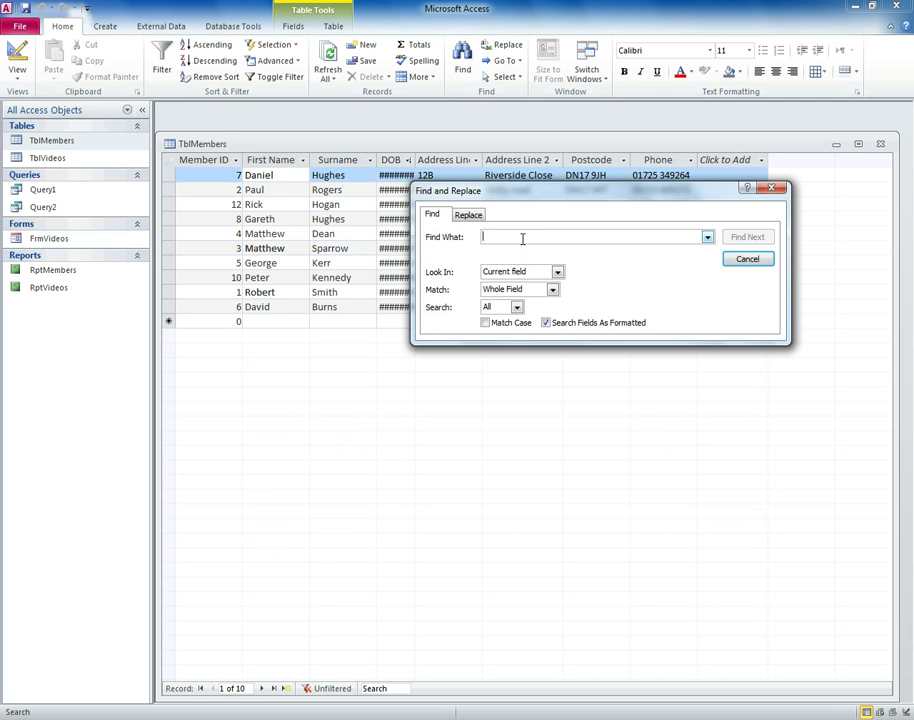
pyautogui.write('Gareth')
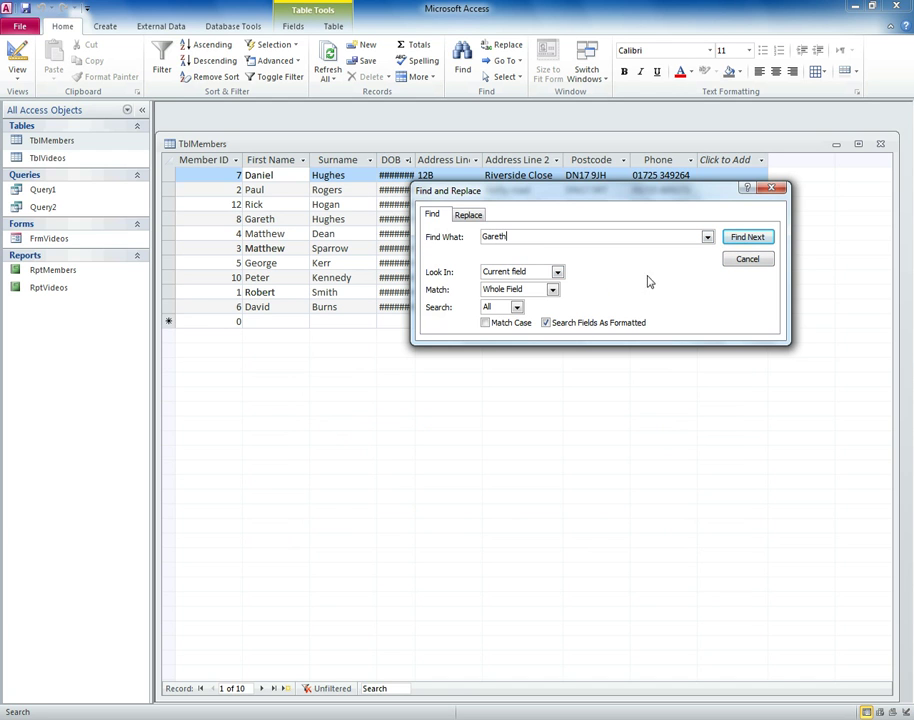
pyautogui.click(746, 237)
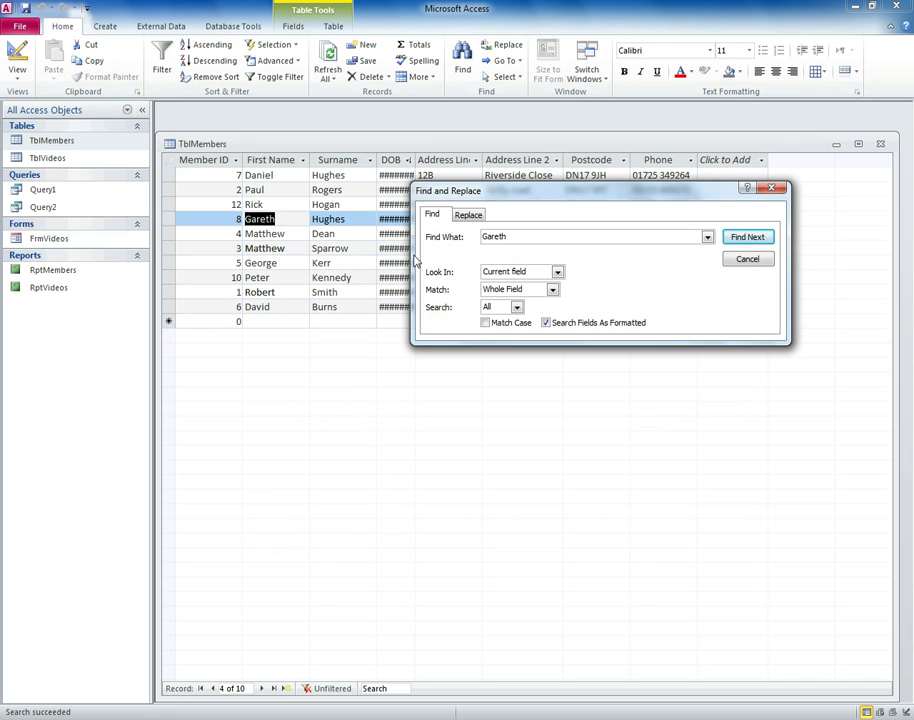
pyautogui.click(770, 240)
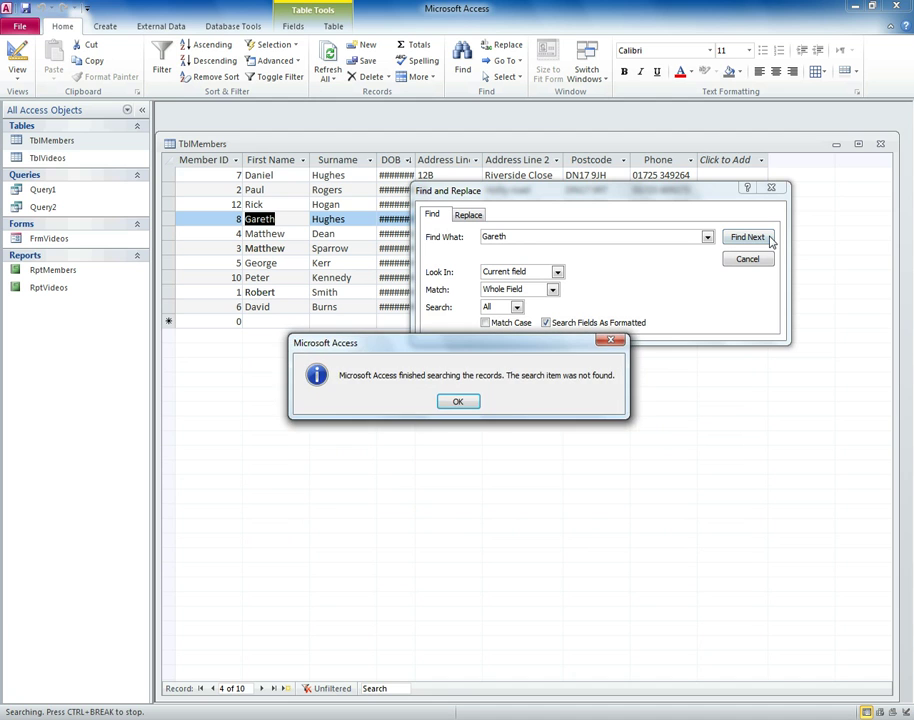
pyautogui.click(460, 400)
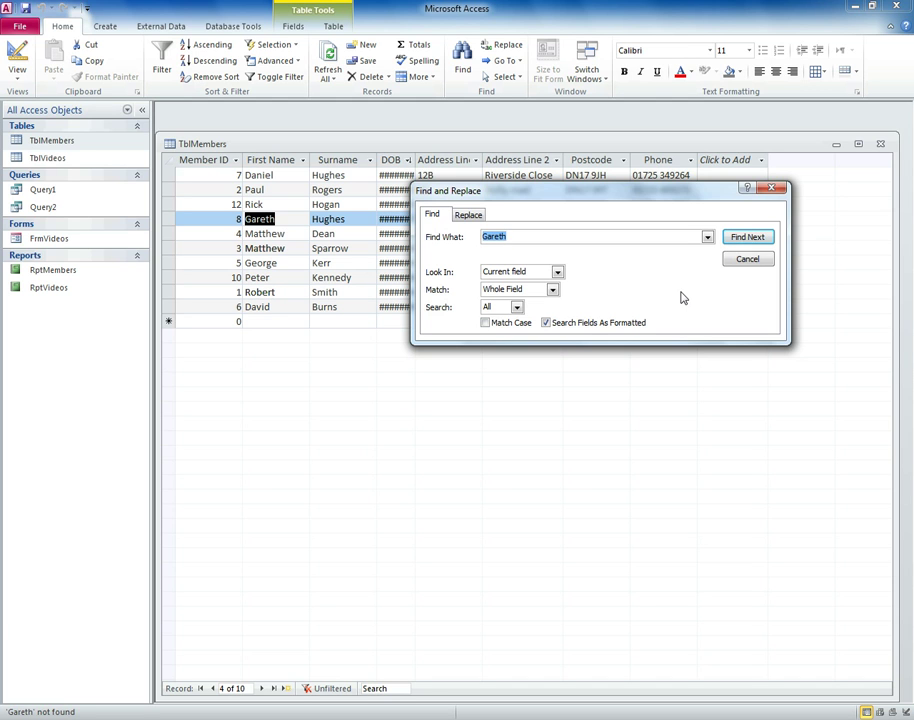
pyautogui.click(741, 262)
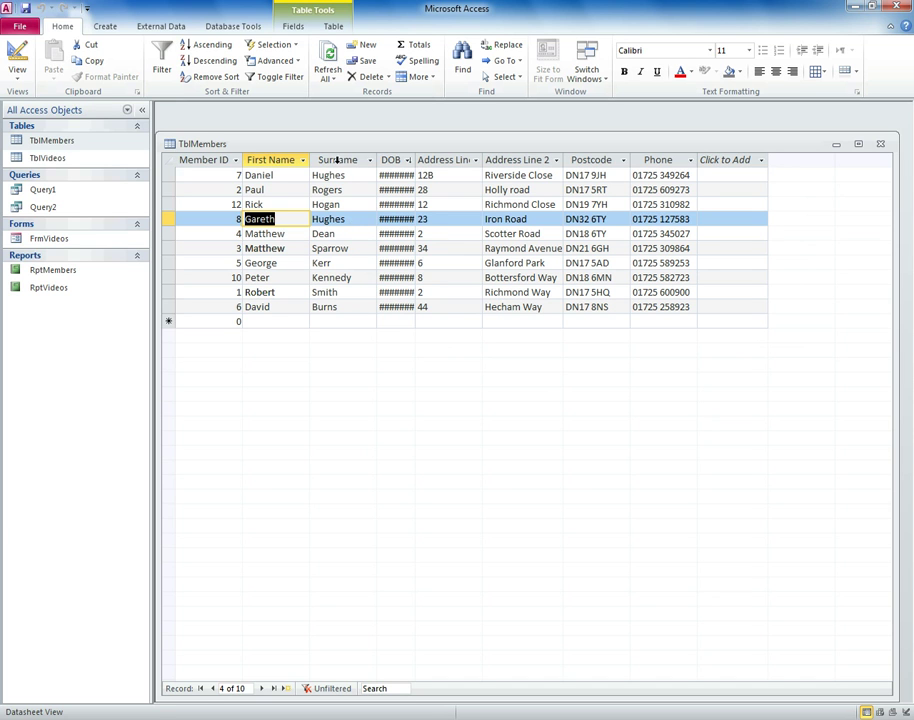
# Sort TblMembers by Surname ascending, from Burns to Sparrow
pyautogui.click(339, 160)
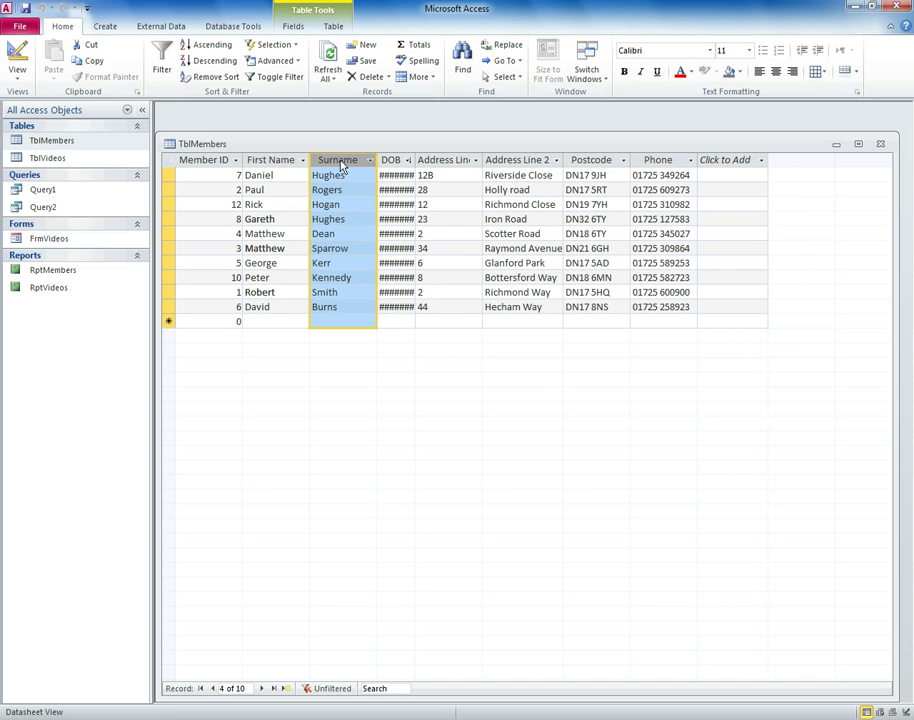
pyautogui.click(188, 48)
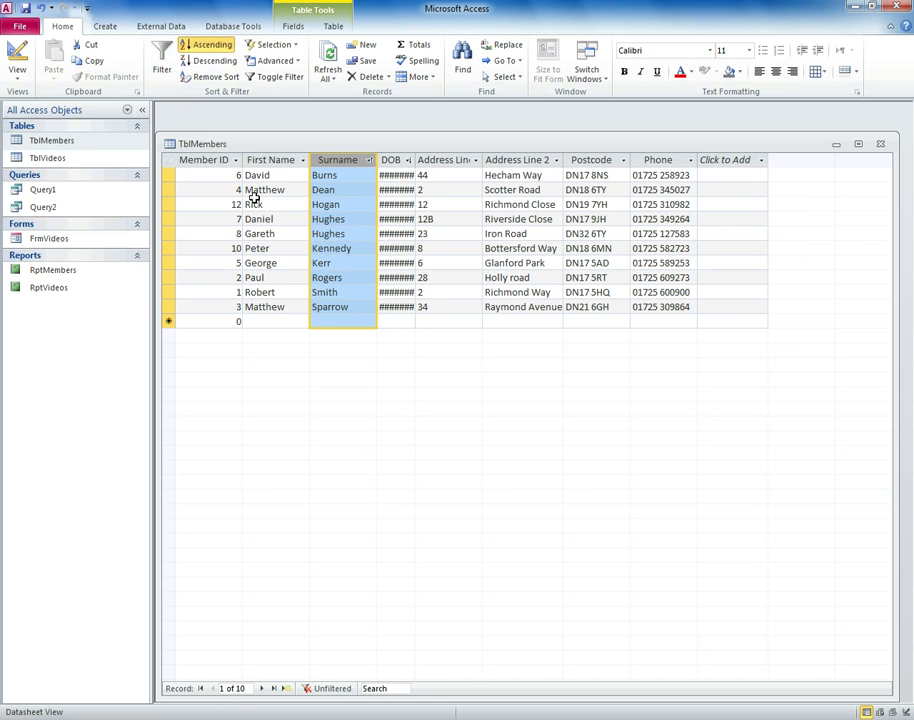
# Sort by Member ID descending, then re-sort ascending so IDs run 1 to 12
pyautogui.click(211, 160)
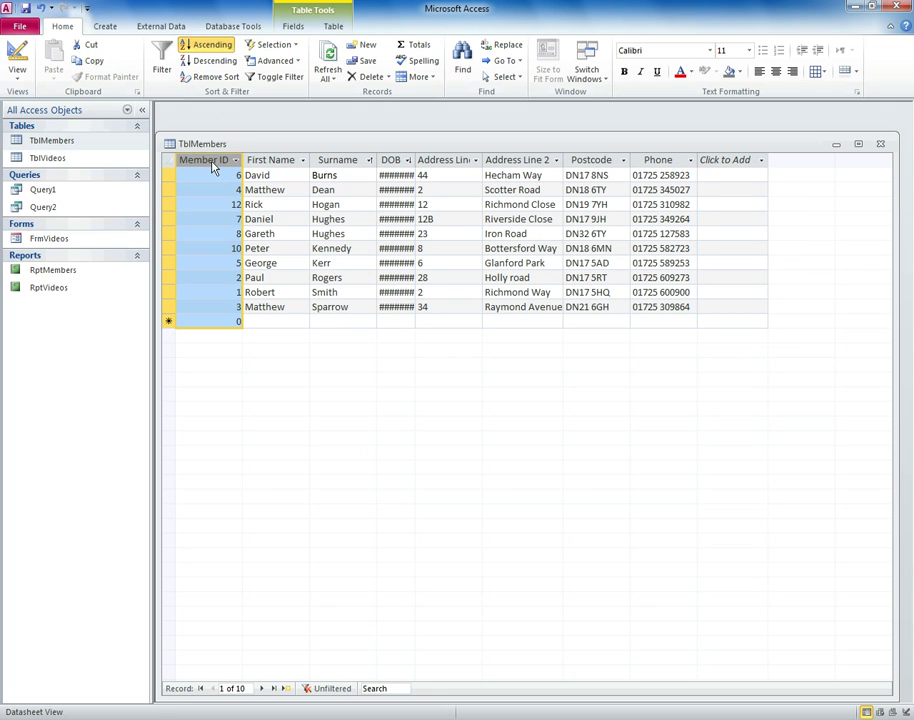
pyautogui.click(211, 64)
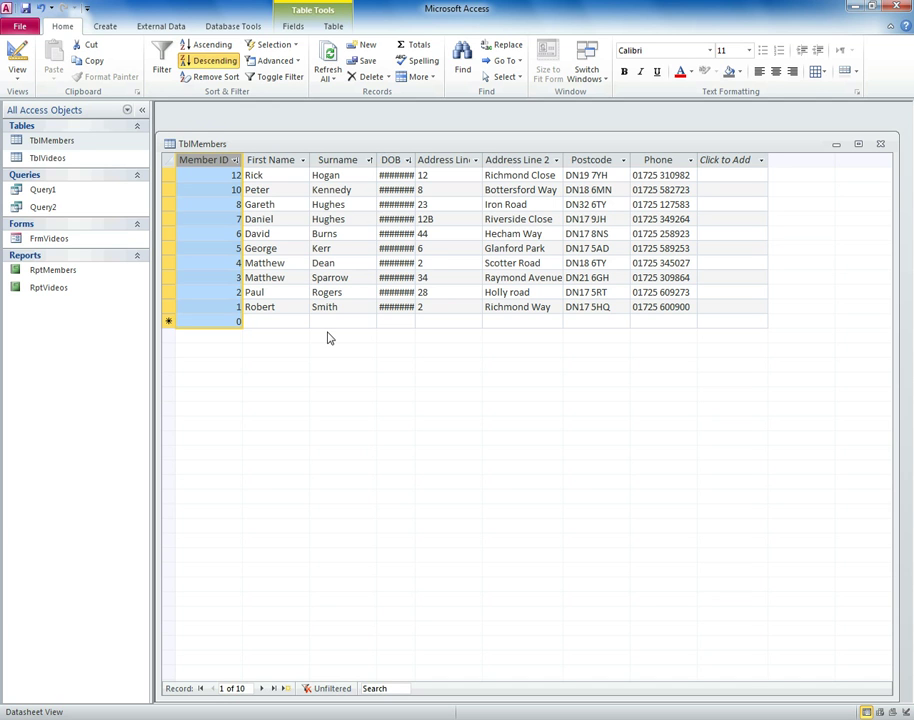
pyautogui.click(211, 44)
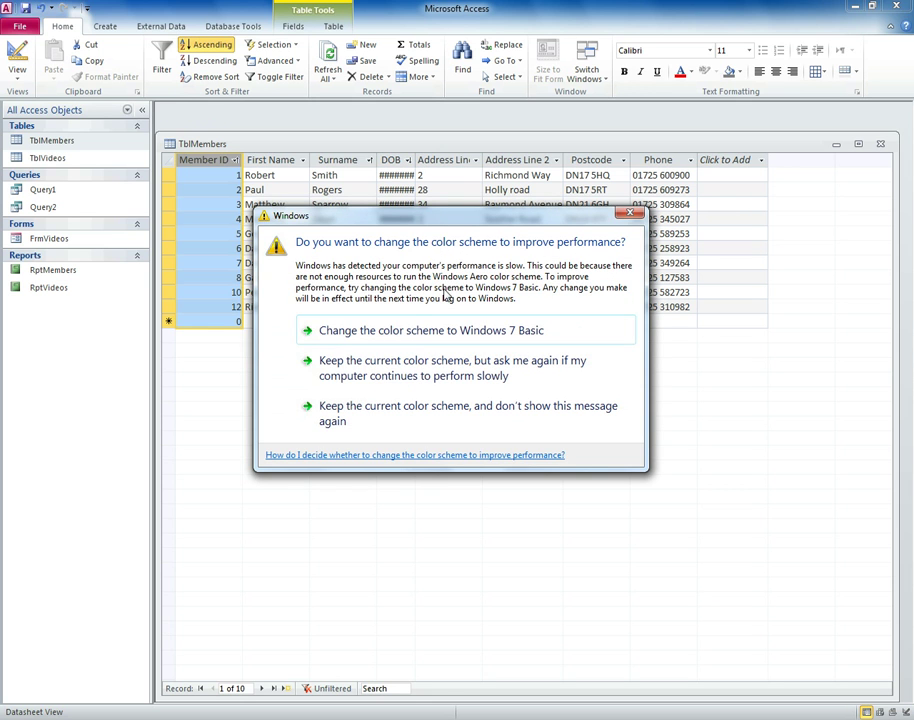
# Dismiss the colour-scheme prompt and best-fit the DOB column so dates like 02/07/1967 show
pyautogui.click(392, 368)
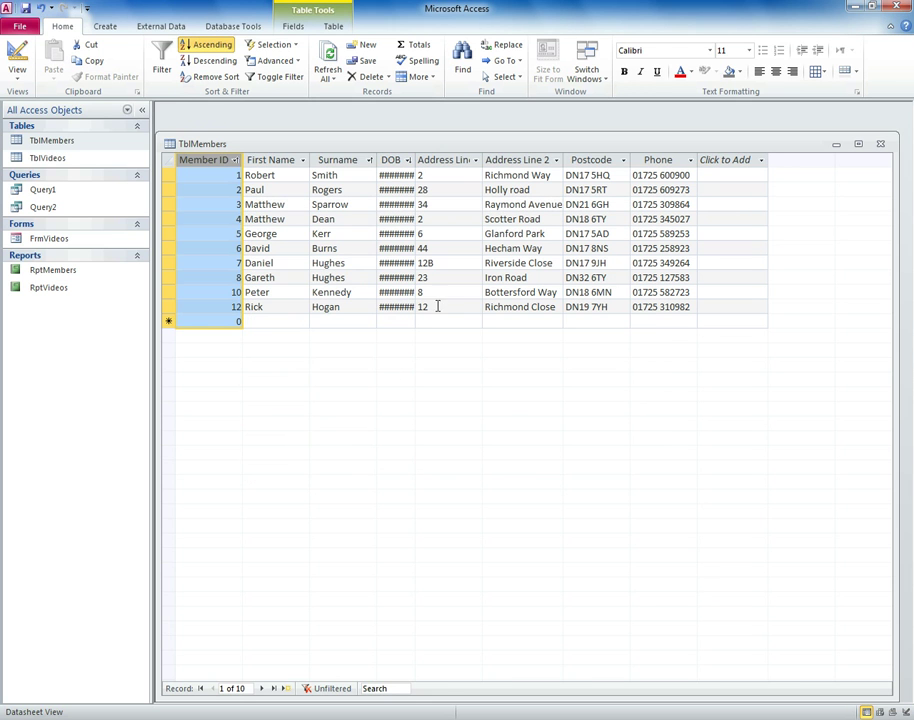
pyautogui.doubleClick(415, 159)
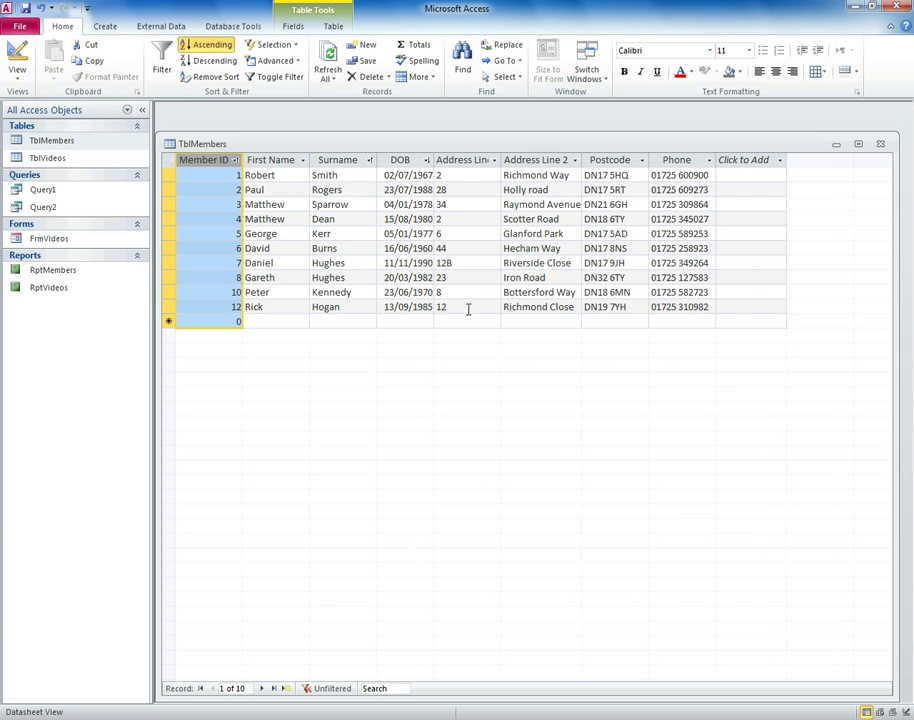
pyautogui.moveTo(432, 159); pyautogui.dragTo(412, 159)
pyautogui.rightClick(388, 159)
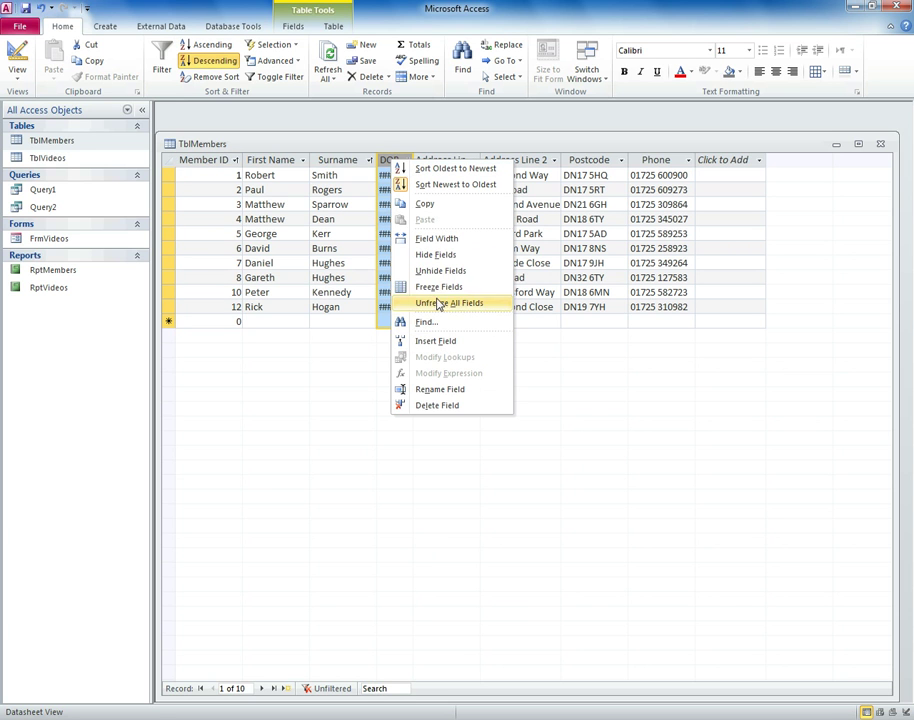
pyautogui.click(437, 238)
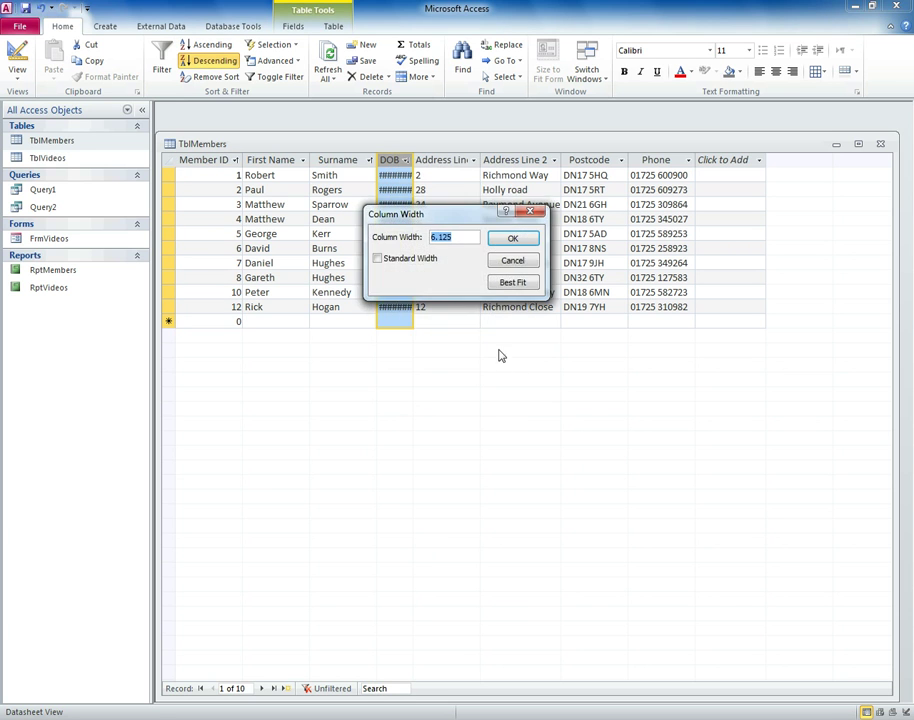
pyautogui.click(512, 282)
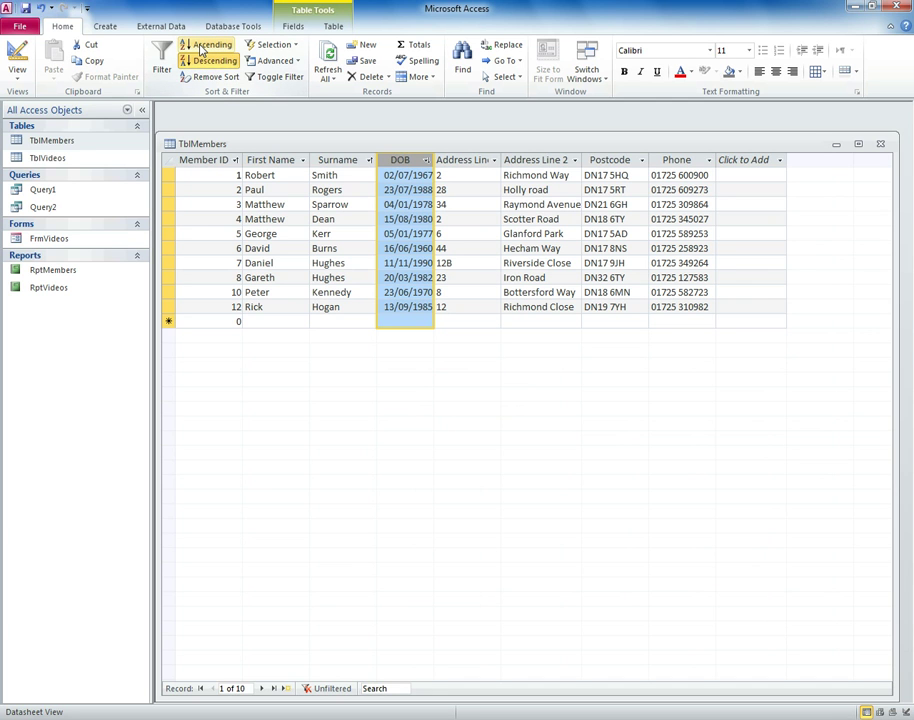
pyautogui.click(201, 48)
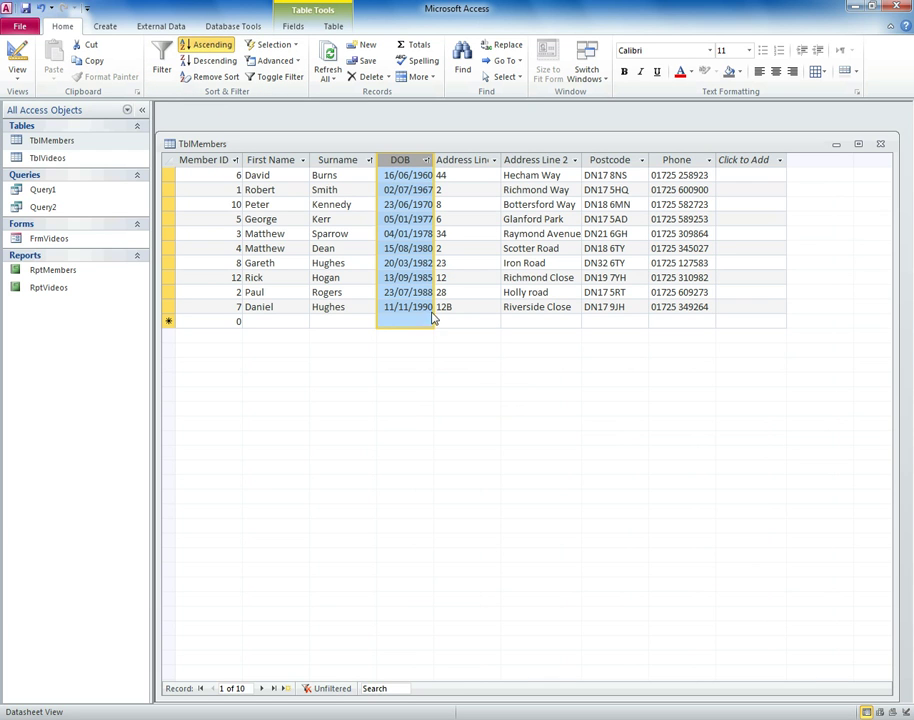
pyautogui.click(205, 62)
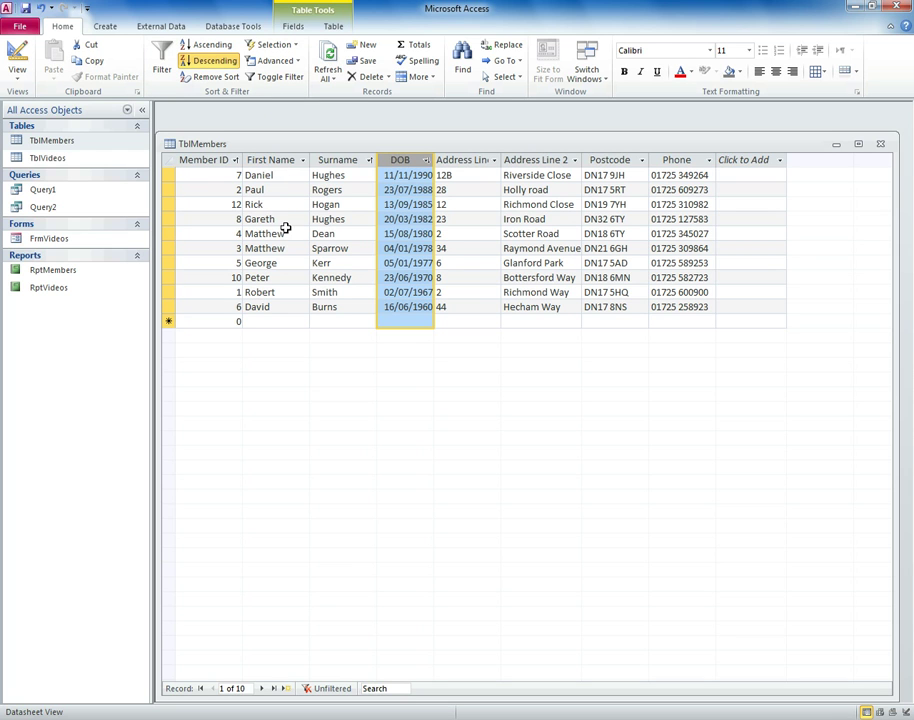
# Filter First Name to equal 'Matthew', then toggle the filter off to show all 10 members
pyautogui.moveTo(288, 233); pyautogui.dragTo(245, 233)
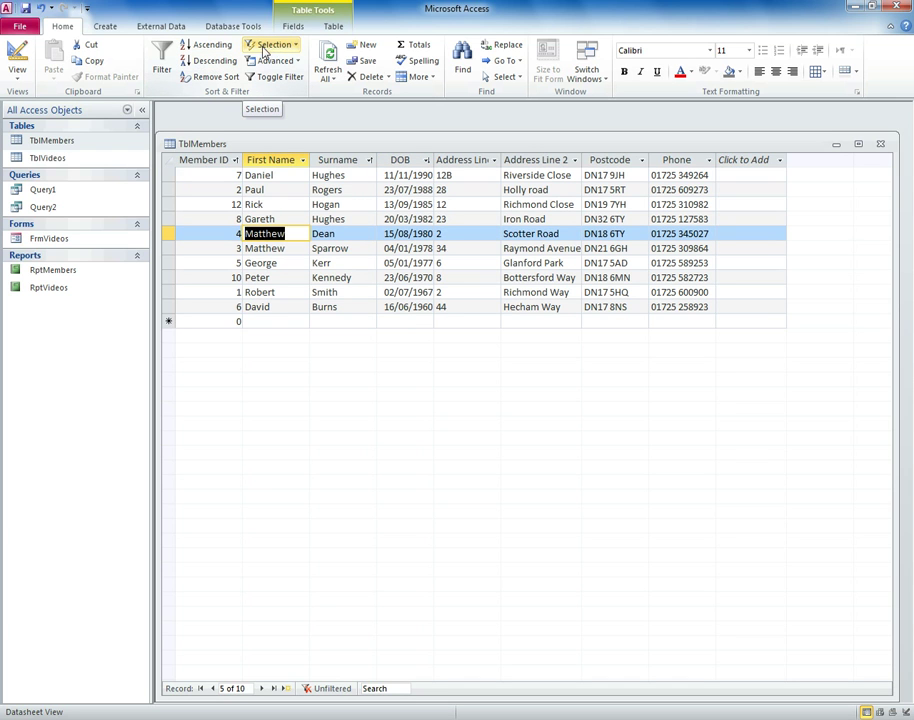
pyautogui.click(290, 45)
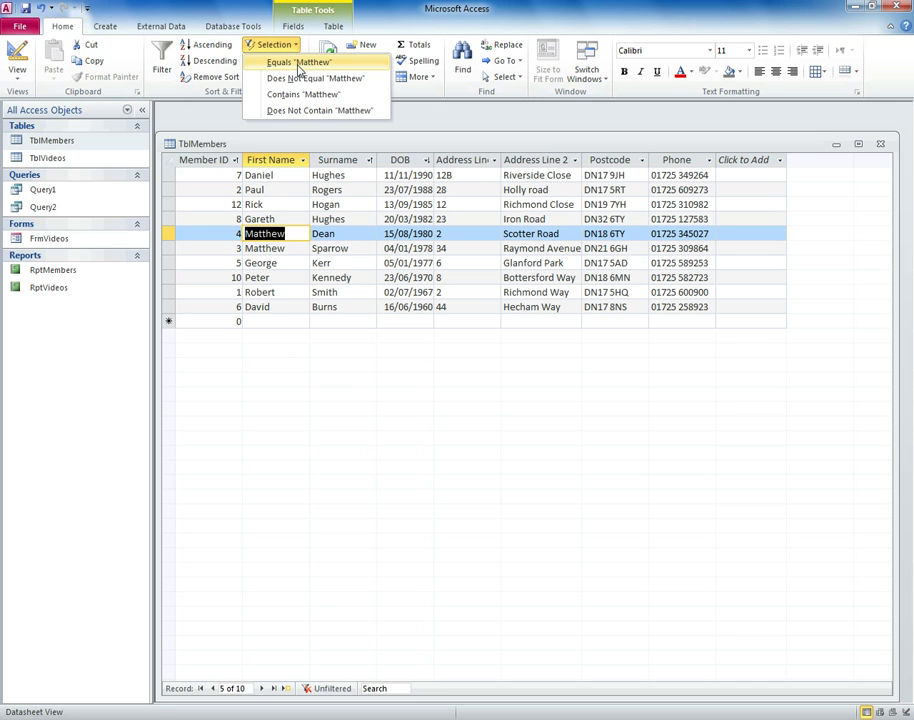
pyautogui.click(298, 64)
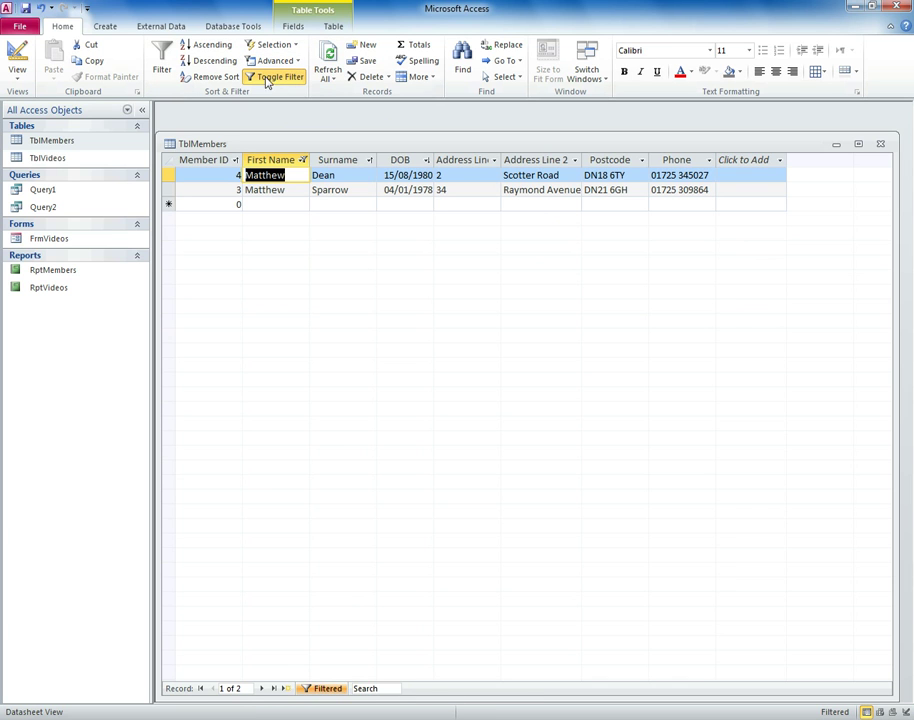
pyautogui.click(270, 79)
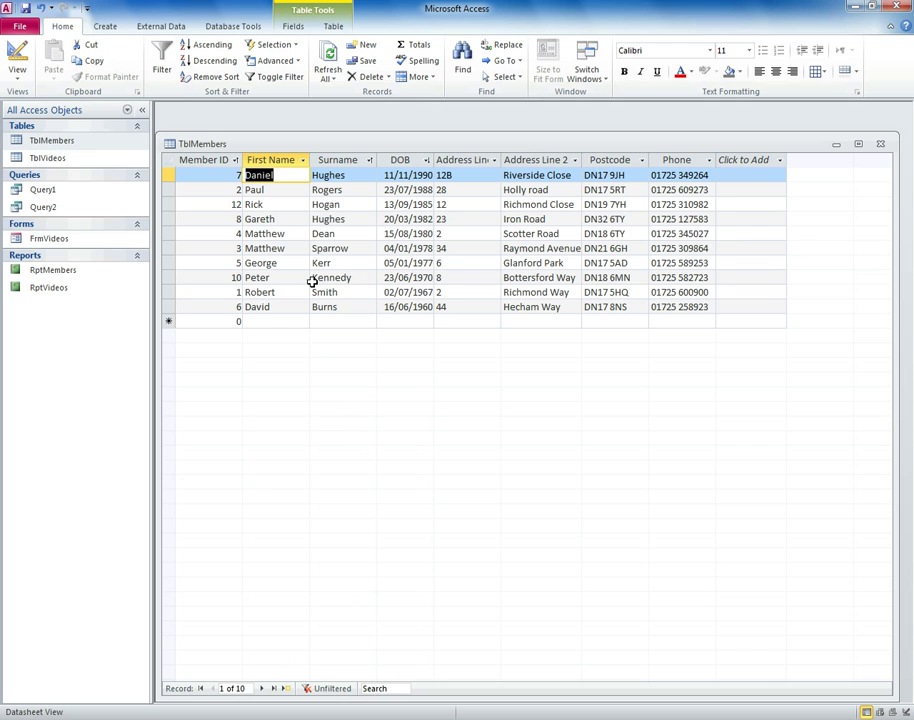
pyautogui.click(294, 45)
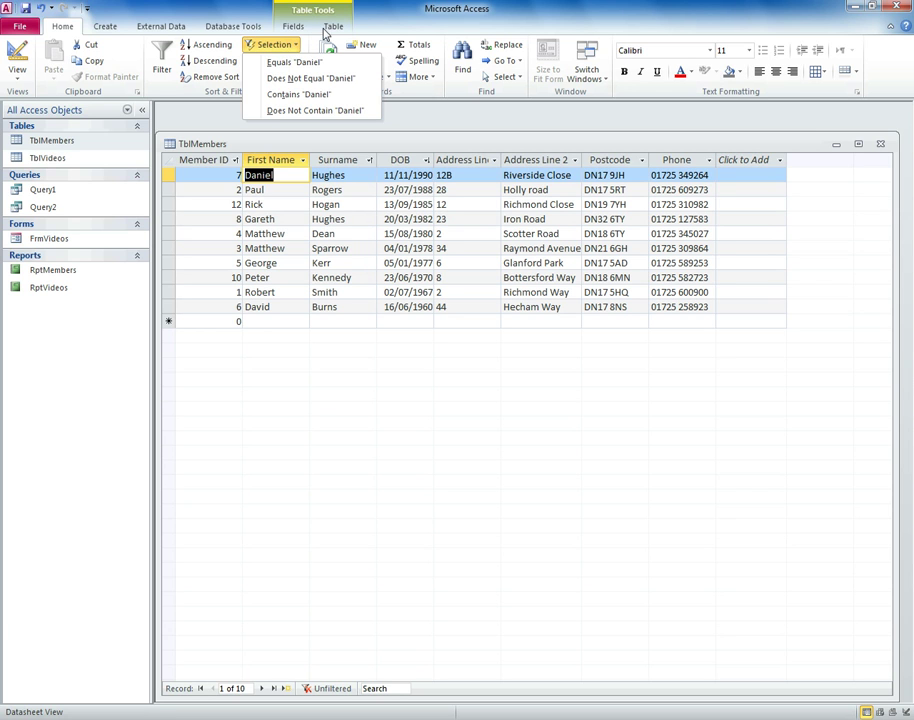
pyautogui.click(388, 20)
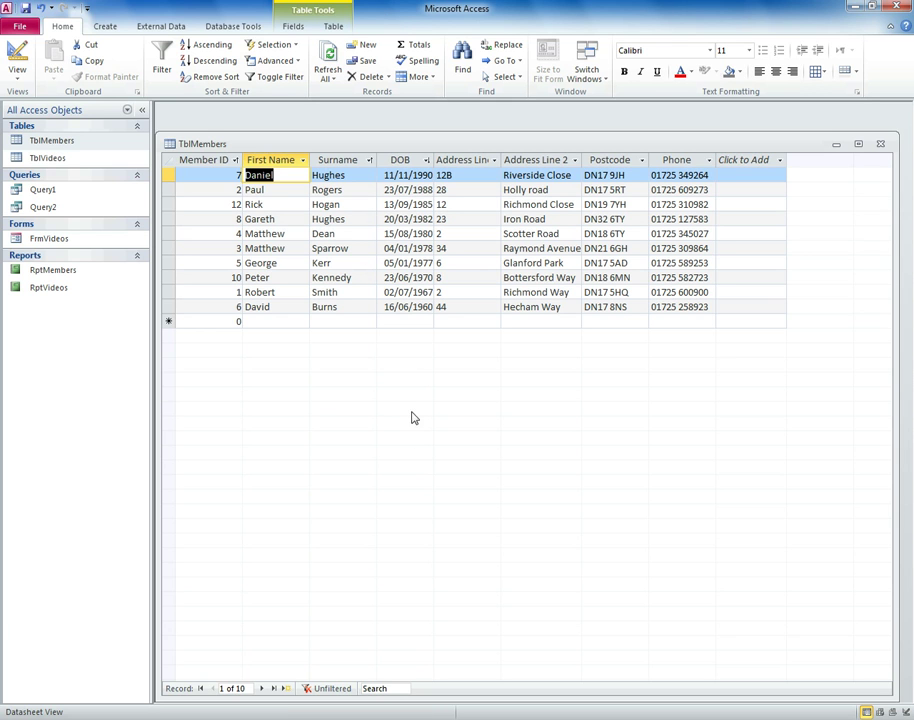
# Move the DOB column out from beside Surname and swap it with Phone, ending between Postcode and Phone
pyautogui.click(337, 160)
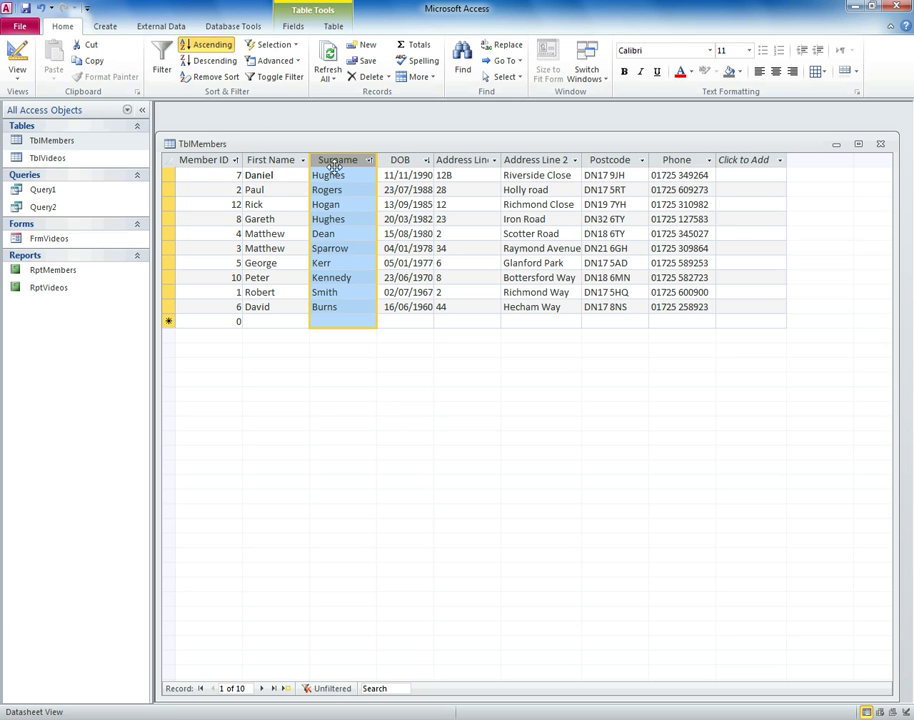
pyautogui.click(404, 160)
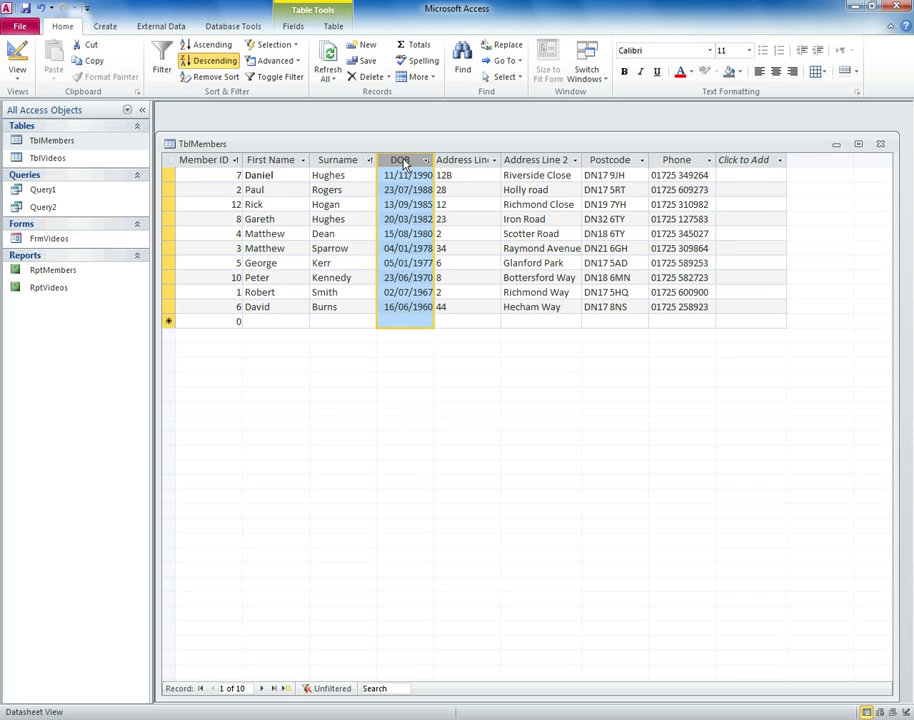
pyautogui.moveTo(403, 161); pyautogui.dragTo(732, 181)
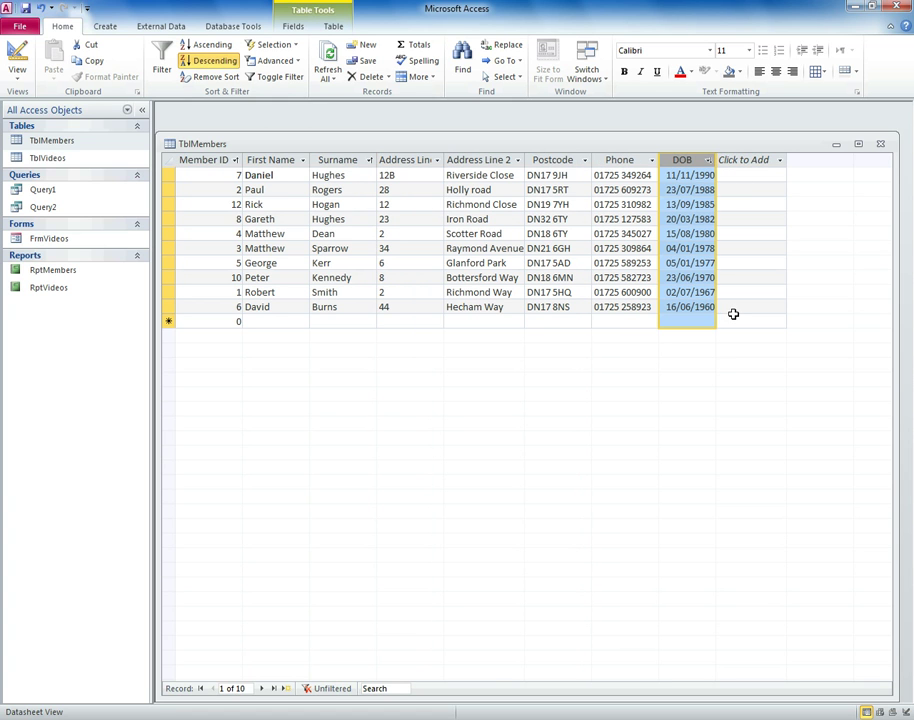
pyautogui.click(622, 163)
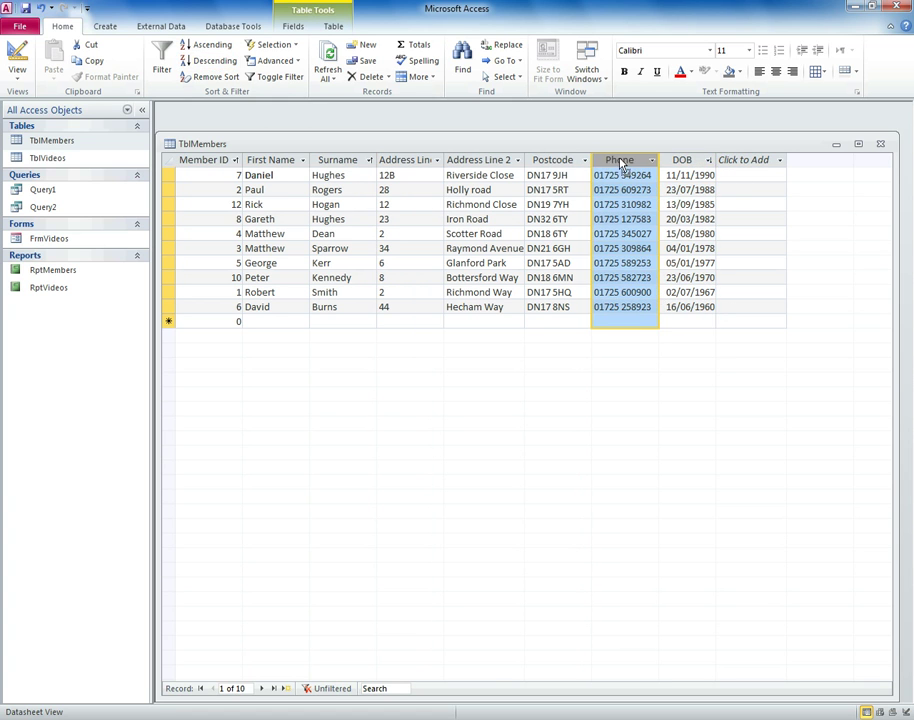
pyautogui.moveTo(622, 163); pyautogui.dragTo(720, 172)
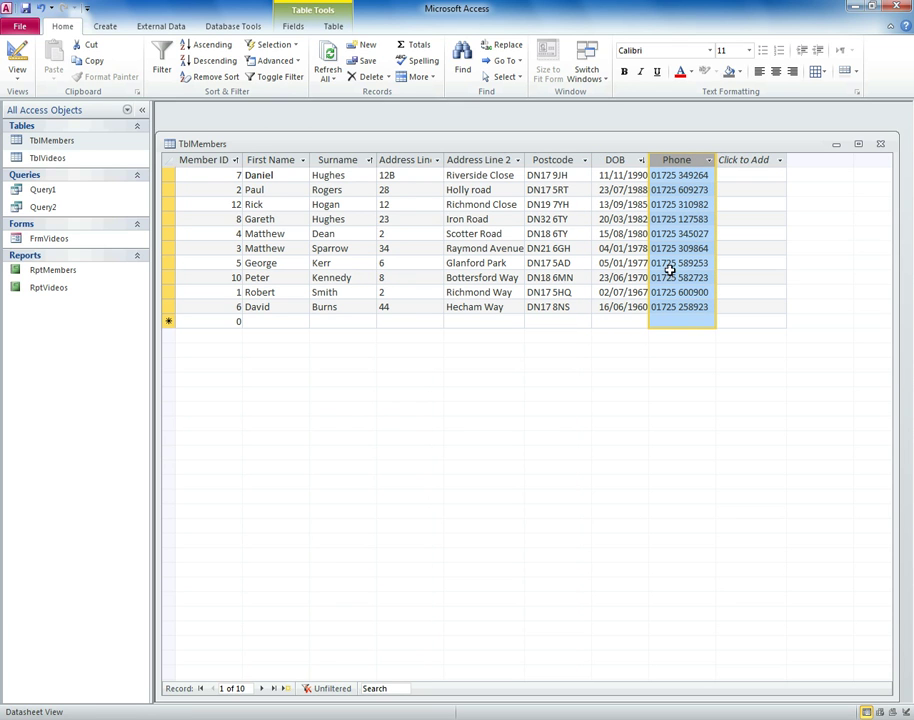